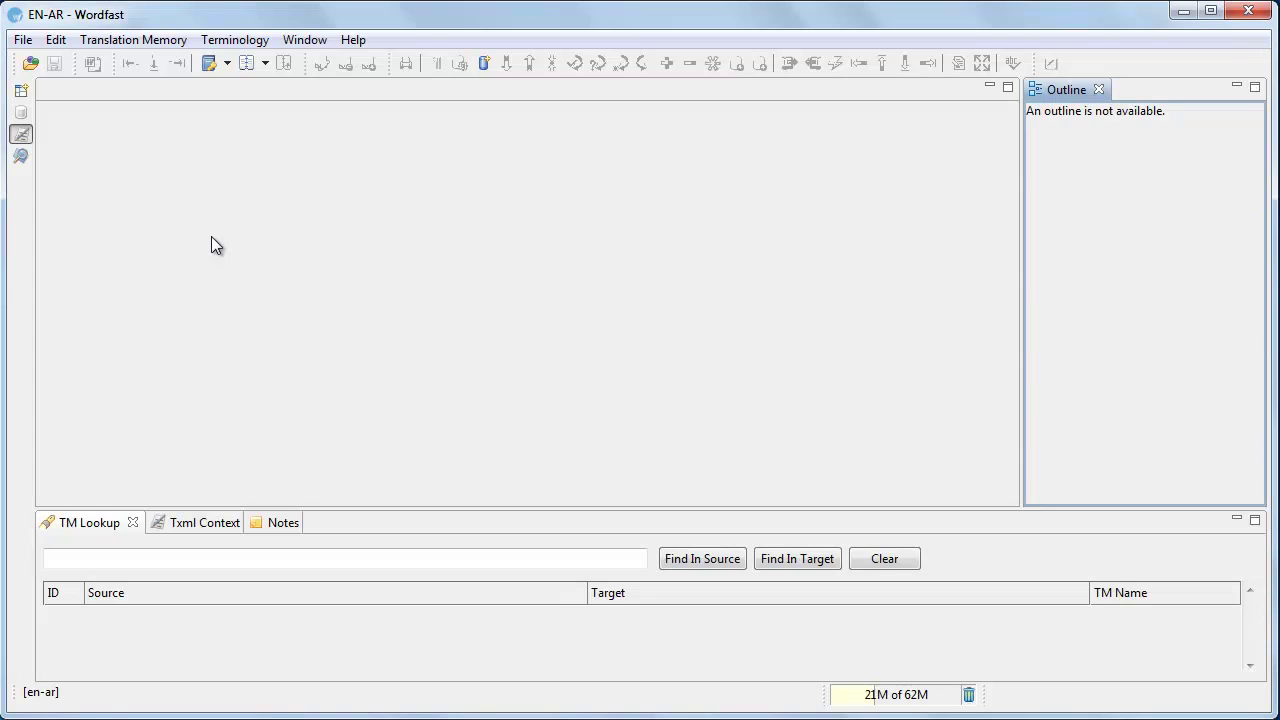
In the PM batch tools, add the Analysis folder to the Analyze list and expand it
{"action": "left_click", "coordinate": [21, 157]}
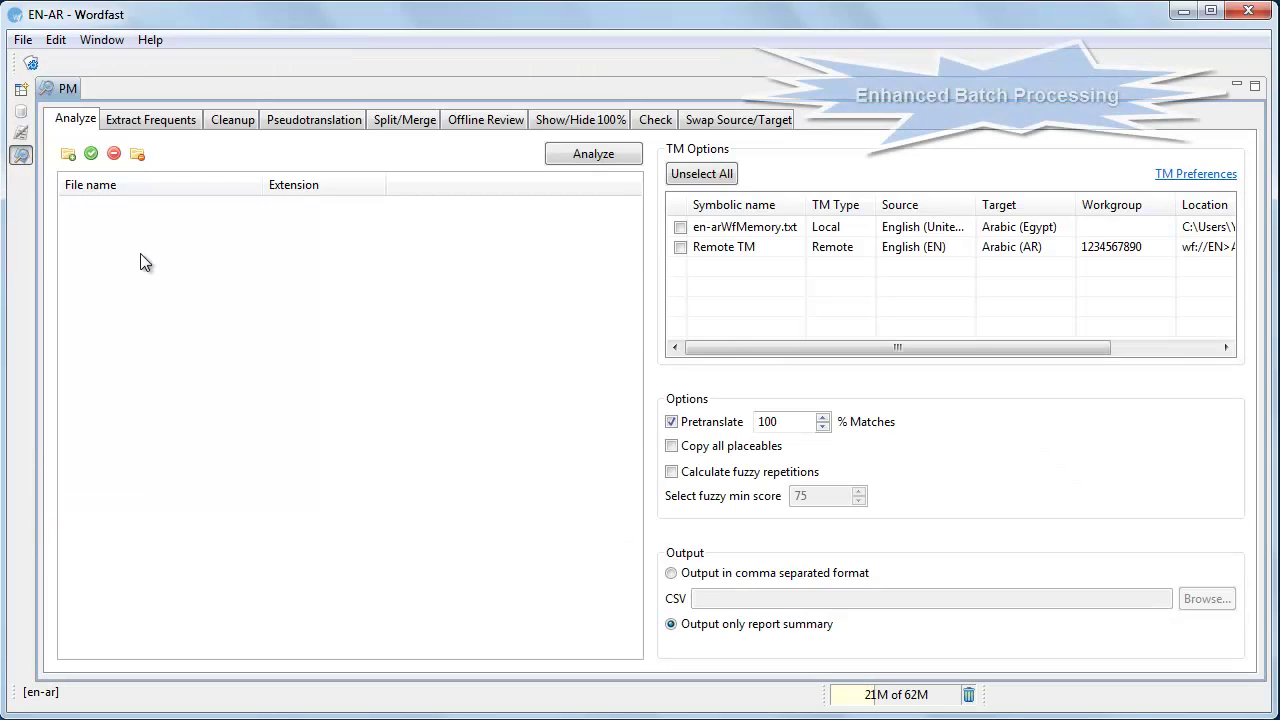
{"action": "left_click", "coordinate": [68, 156]}
{"action": "left_click", "coordinate": [711, 480]}
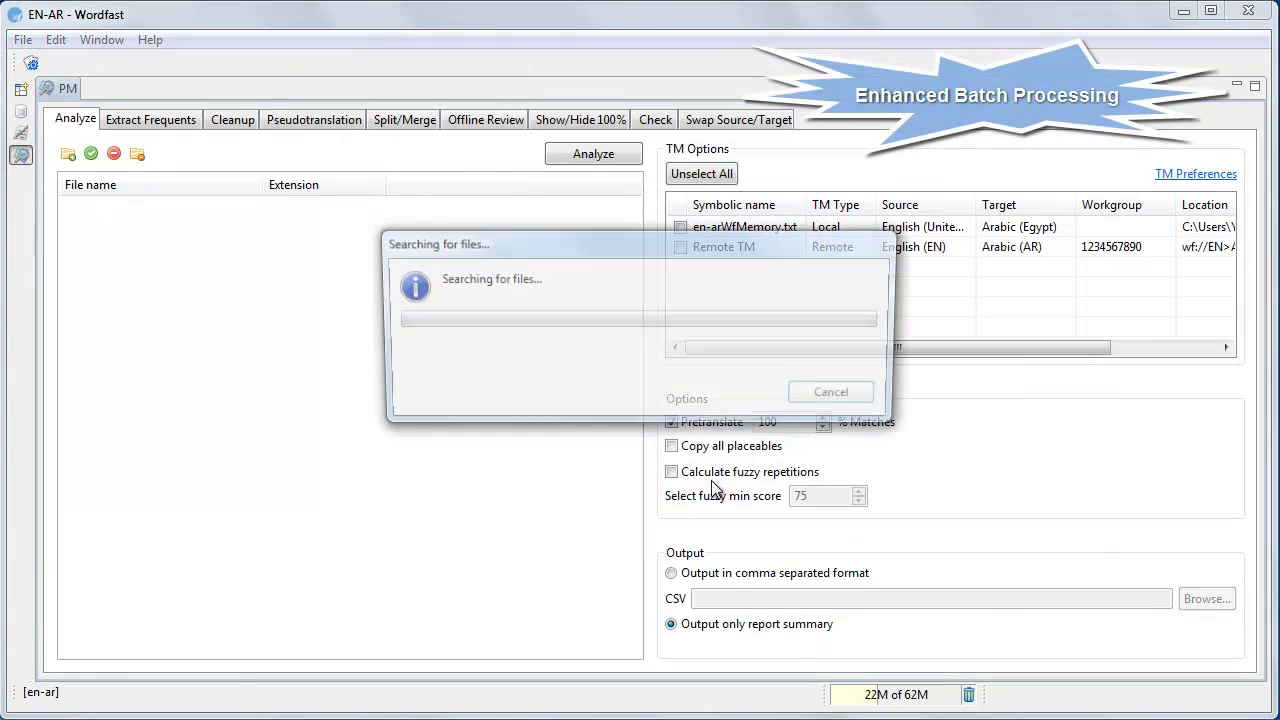
{"action": "left_click", "coordinate": [72, 207]}
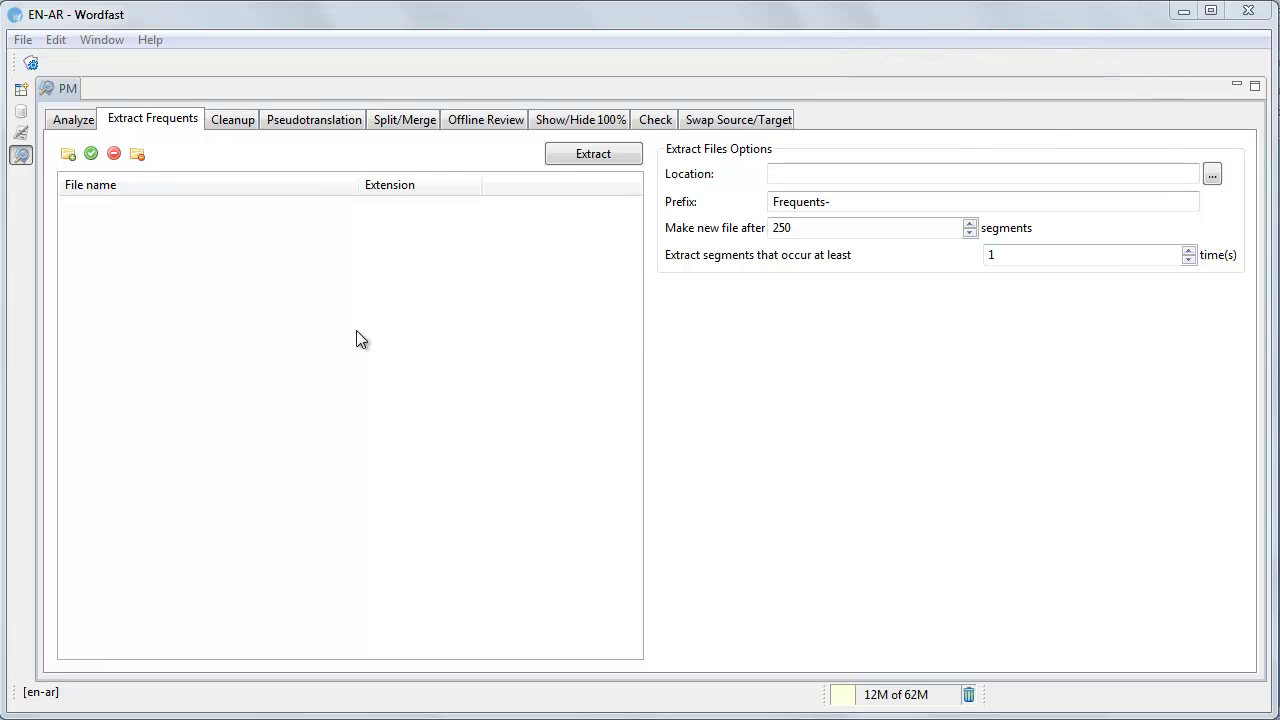
Add the WFP3 > Extract Frequents folder and tick it with both sample TXML files
{"action": "left_click", "coordinate": [68, 154]}
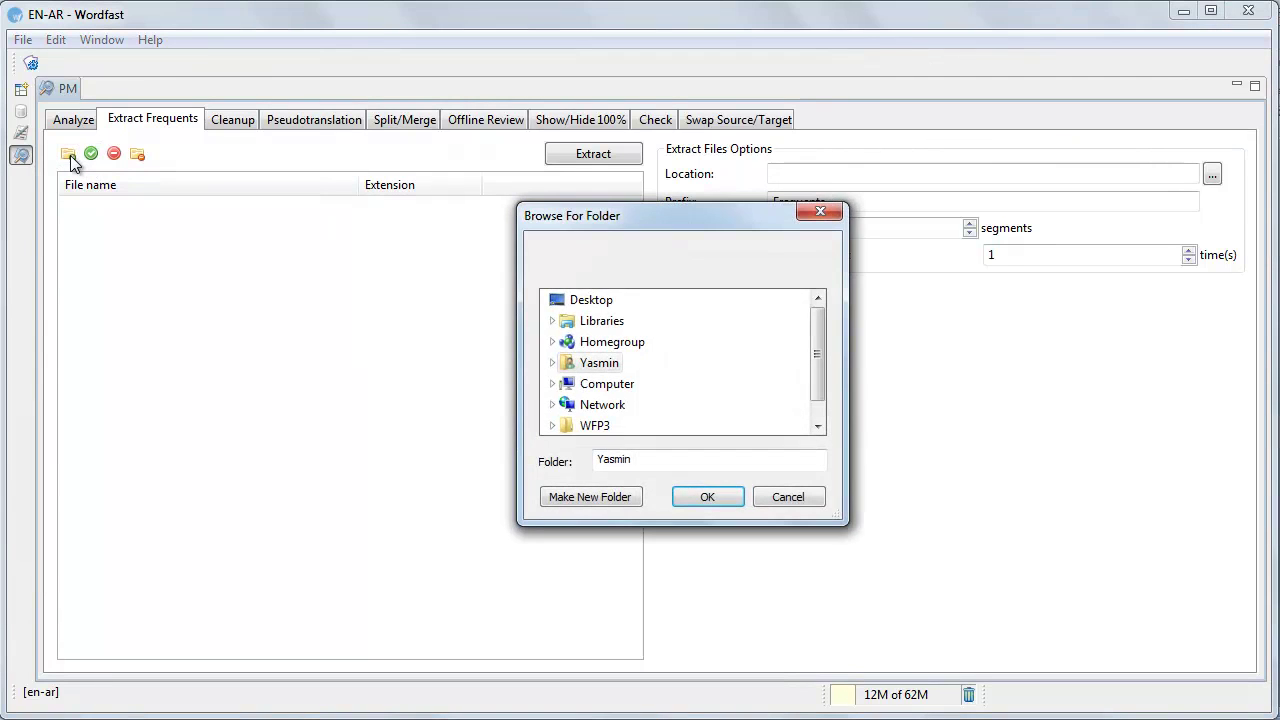
{"action": "left_click", "coordinate": [552, 425]}
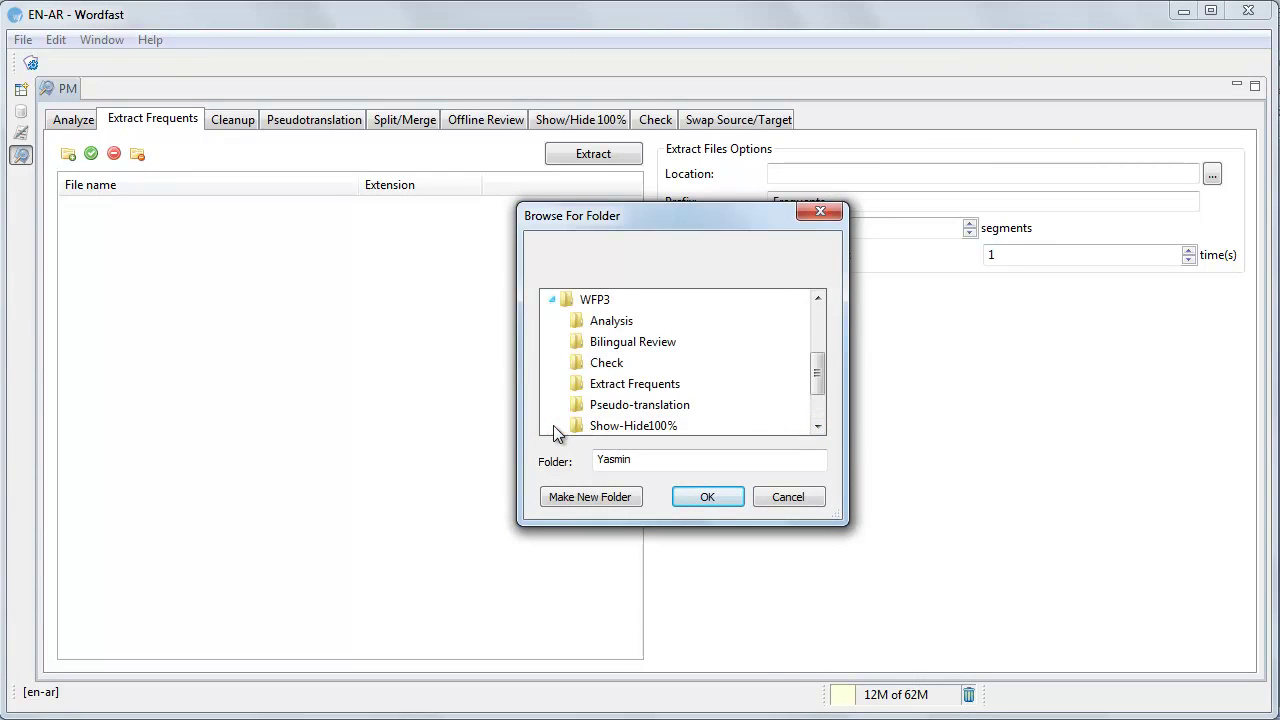
{"action": "left_click", "coordinate": [610, 388]}
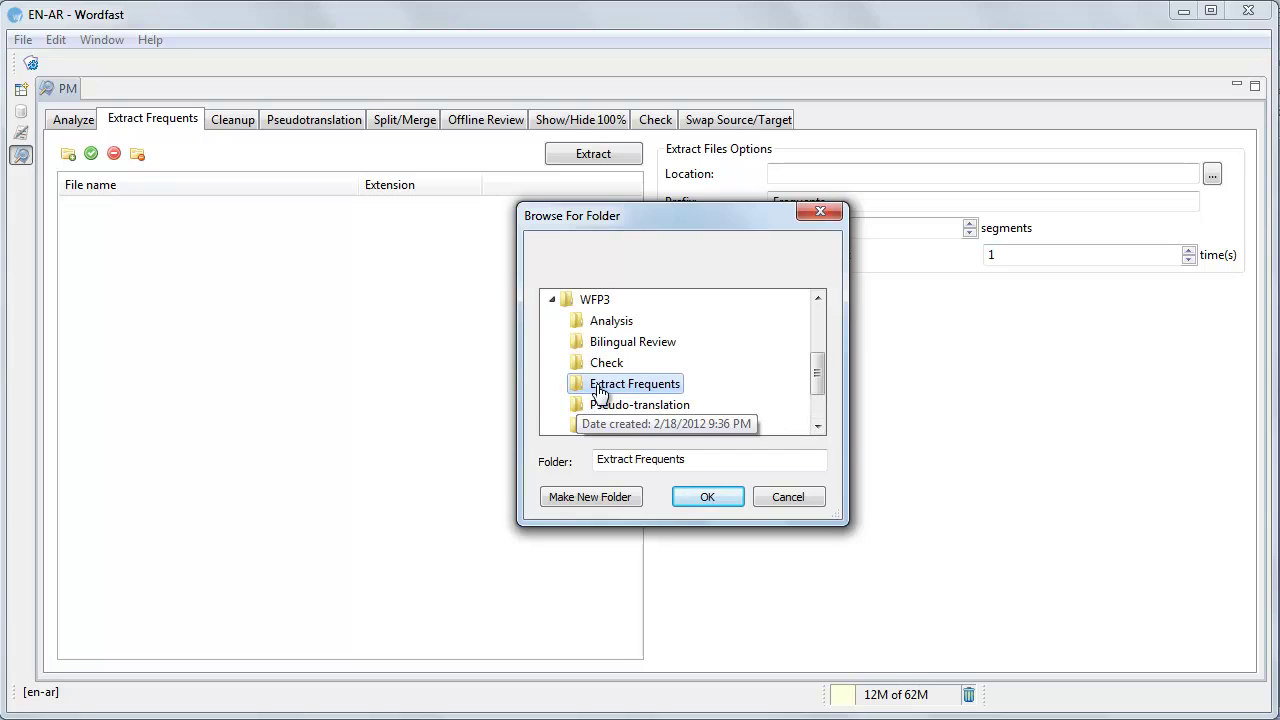
{"action": "left_click", "coordinate": [728, 500]}
{"action": "left_click", "coordinate": [72, 208]}
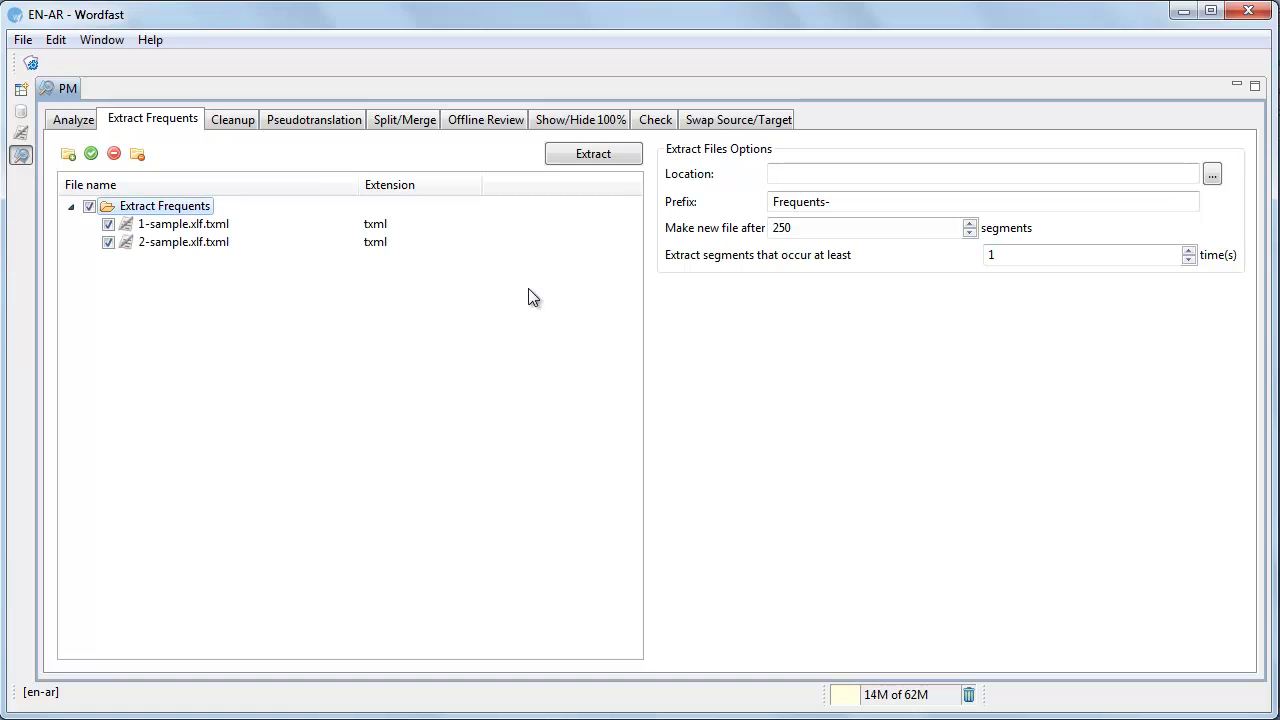
Set the extraction output location to WFP3\Extract Frequents
{"action": "left_click", "coordinate": [1210, 177]}
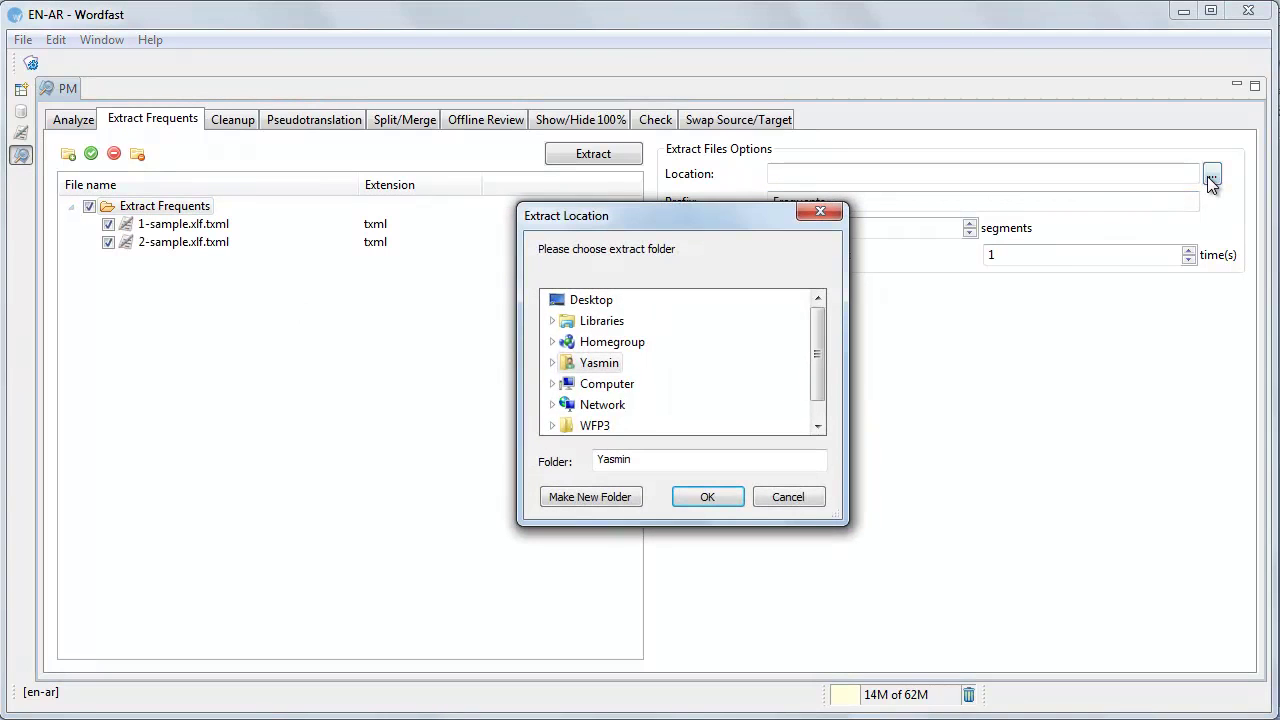
{"action": "scroll", "coordinate": [680, 362], "scroll_direction": "down", "scroll_amount": 1}
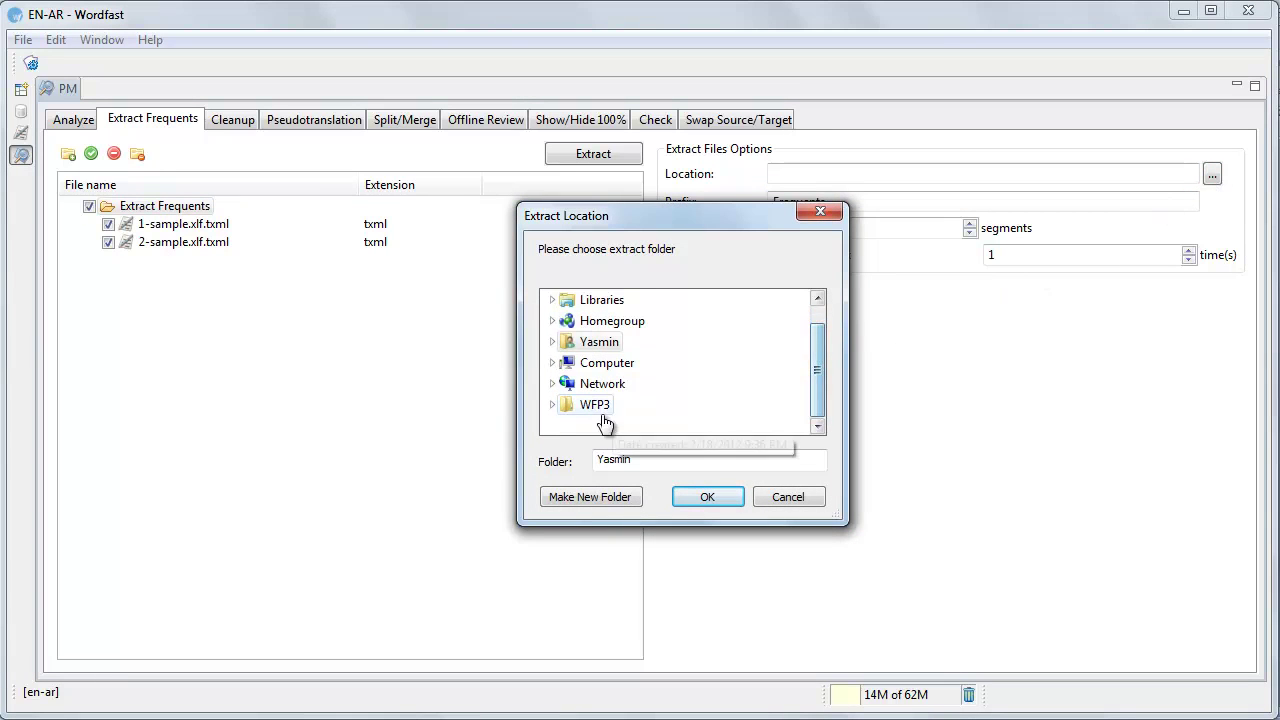
{"action": "left_click", "coordinate": [550, 406]}
{"action": "left_click", "coordinate": [634, 384]}
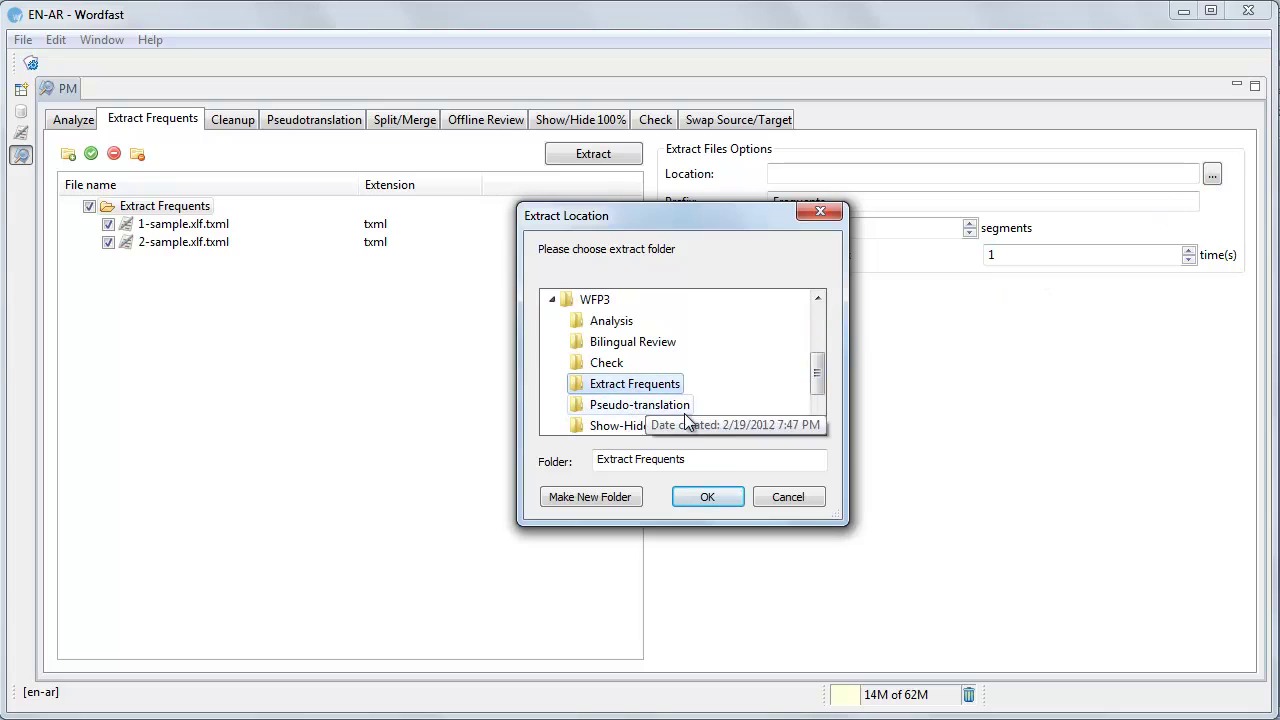
{"action": "left_click", "coordinate": [733, 500]}
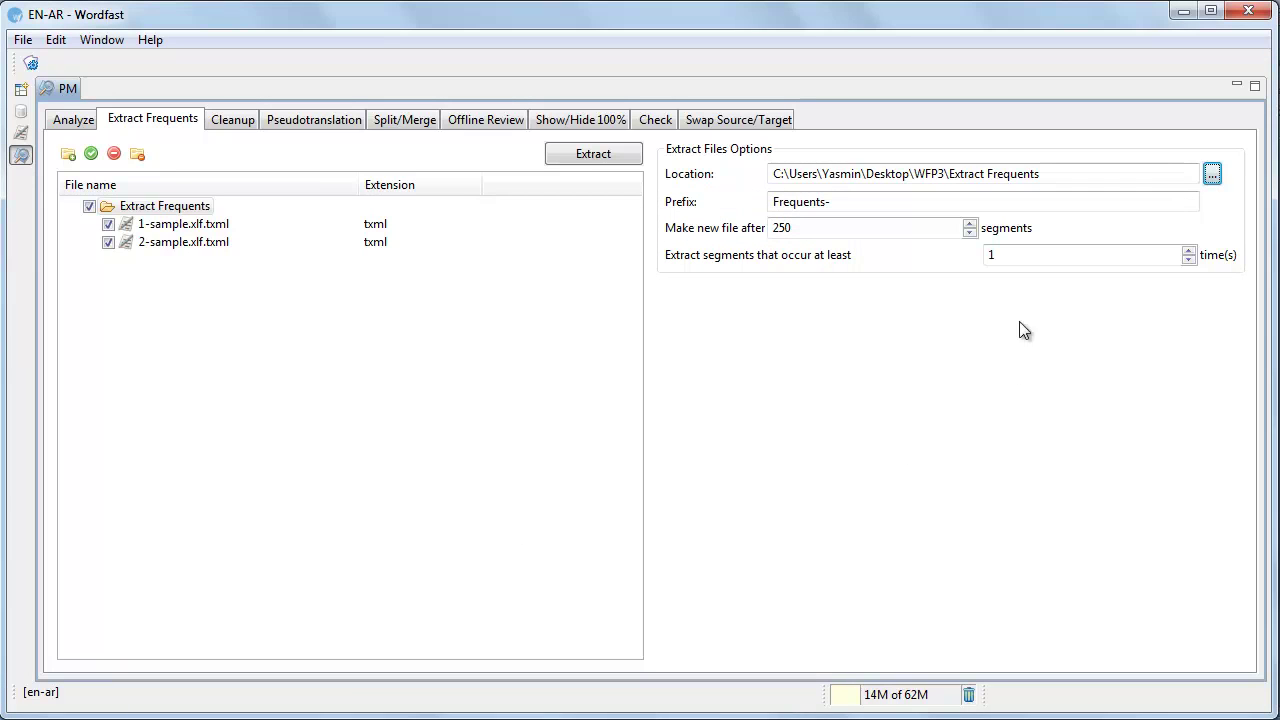
Set minimum occurrences to 2 and run the extraction, producing Frequents-0001.txml
{"action": "left_click_drag", "start_coordinate": [1006, 257], "coordinate": [988, 257]}
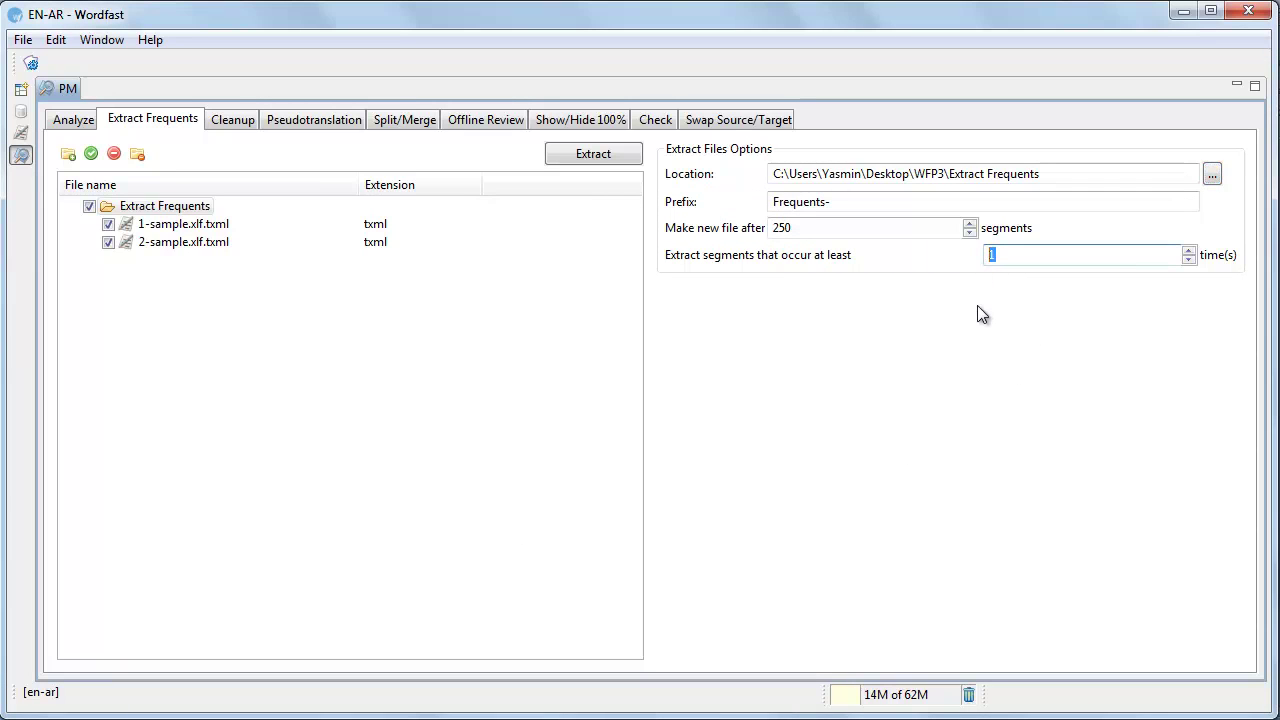
{"action": "type", "text": "2"}
{"action": "left_click", "coordinate": [597, 157]}
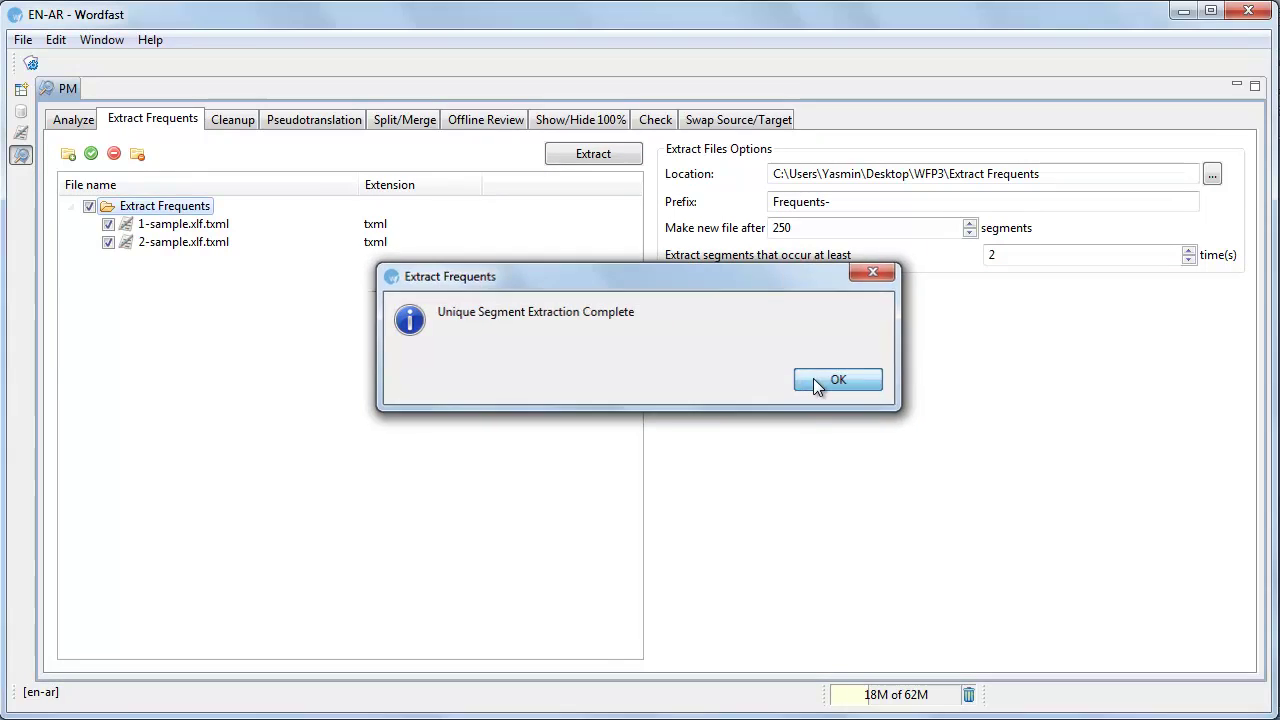
{"action": "left_click", "coordinate": [817, 384]}
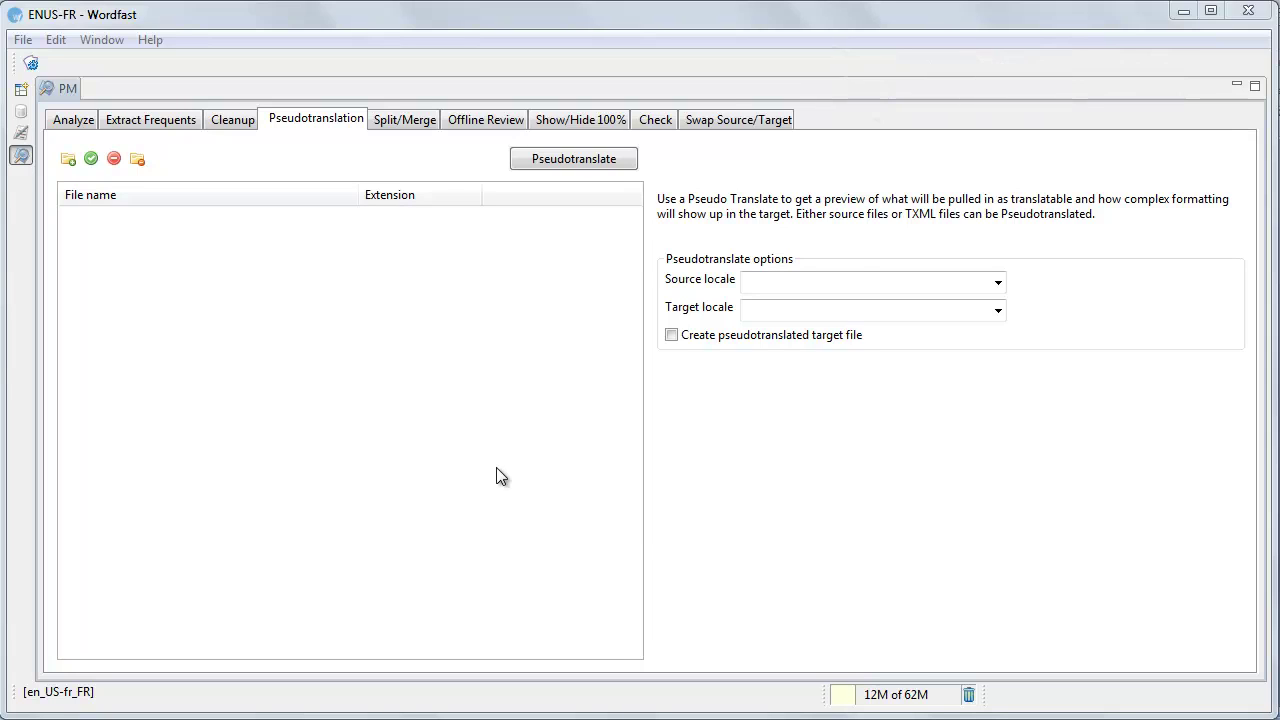
Add the WFP3 > Pseudo-translation folder and tick it along with Sample.inx
{"action": "left_click", "coordinate": [70, 160]}
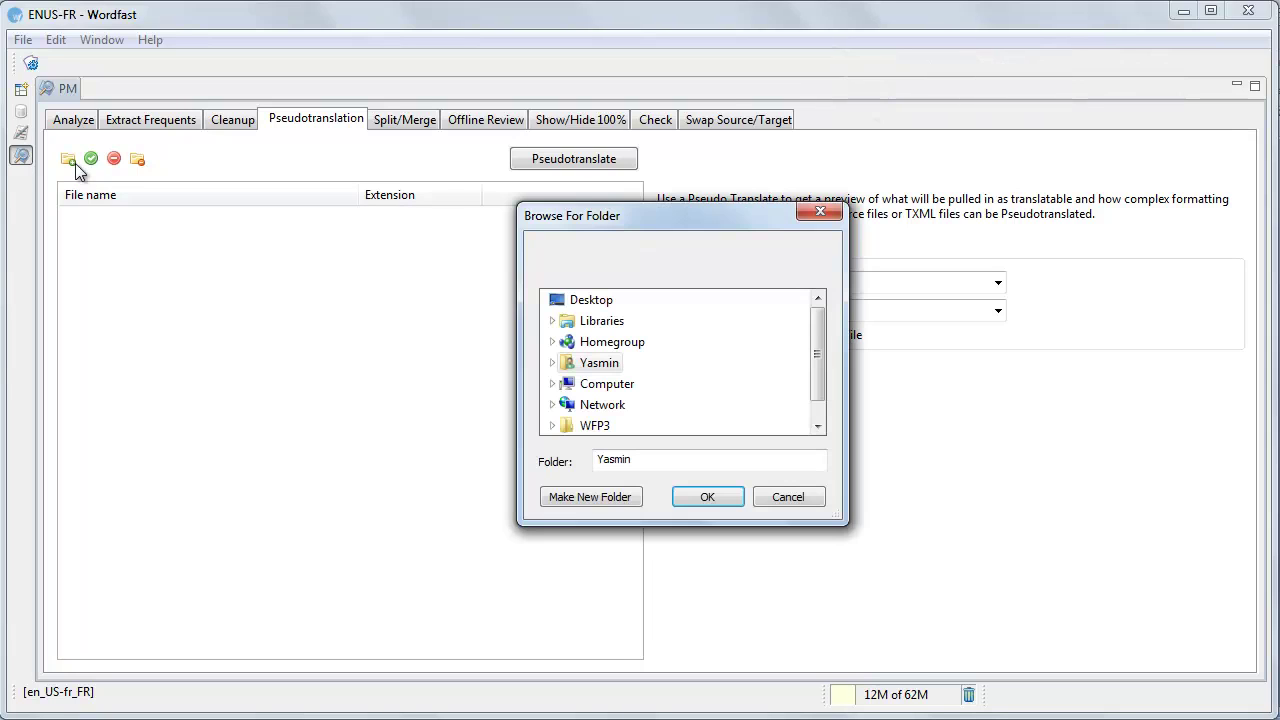
{"action": "left_click", "coordinate": [595, 426]}
{"action": "left_click_drag", "start_coordinate": [822, 343], "coordinate": [820, 388]}
{"action": "left_click", "coordinate": [645, 405]}
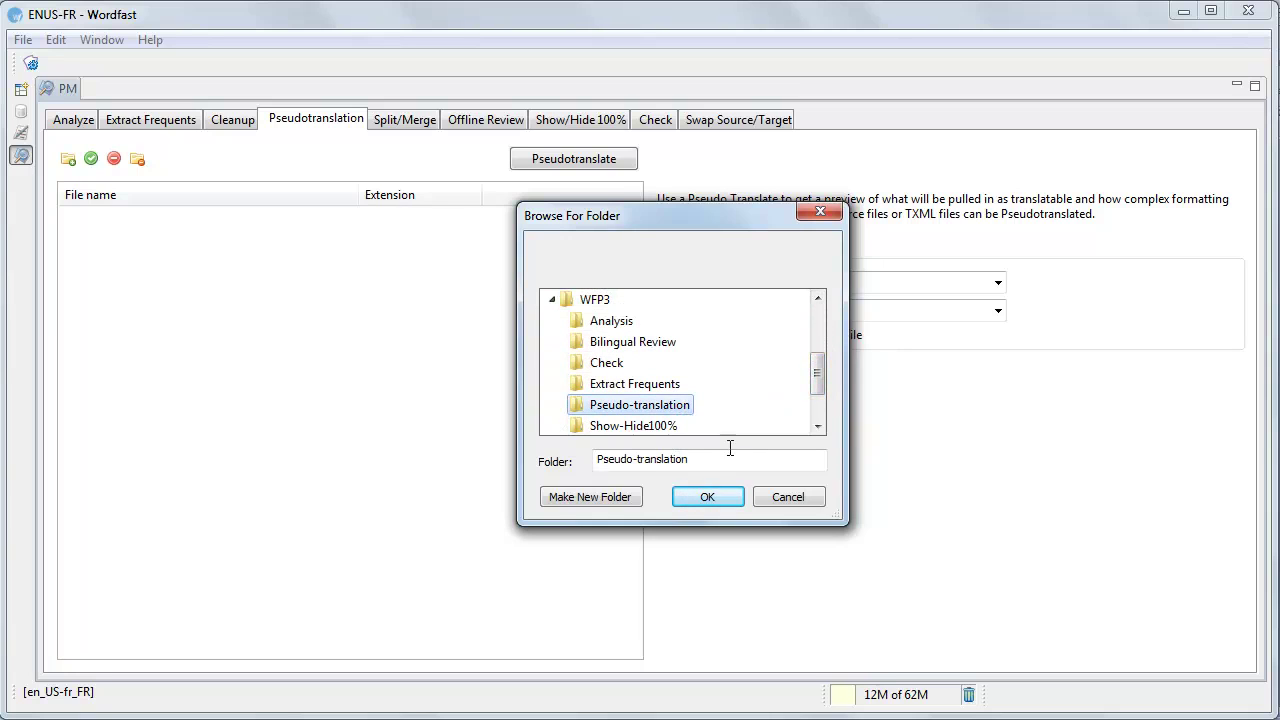
{"action": "left_click", "coordinate": [719, 496]}
{"action": "left_click", "coordinate": [71, 217]}
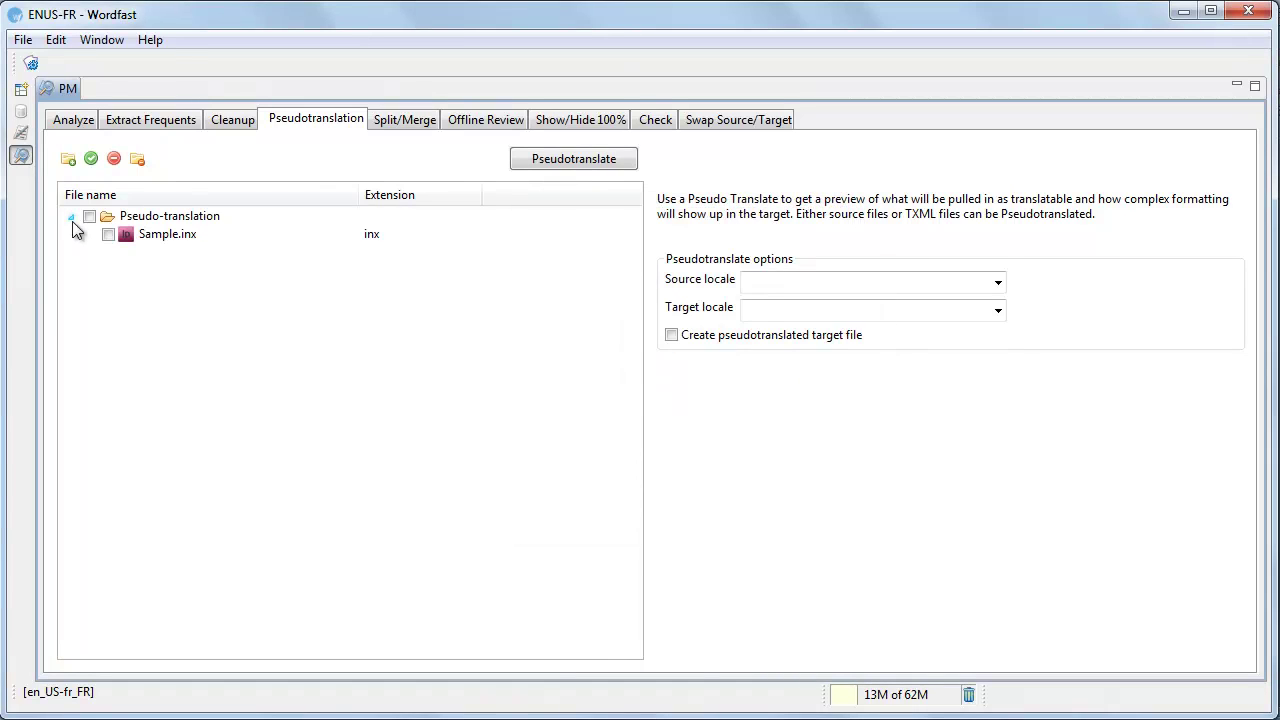
{"action": "left_click", "coordinate": [89, 216]}
Set source locale English, target locale German, and enable creating a pseudotranslated target file
{"action": "left_click", "coordinate": [998, 286]}
{"action": "type", "text": "e"}
{"action": "key", "text": "Return"}
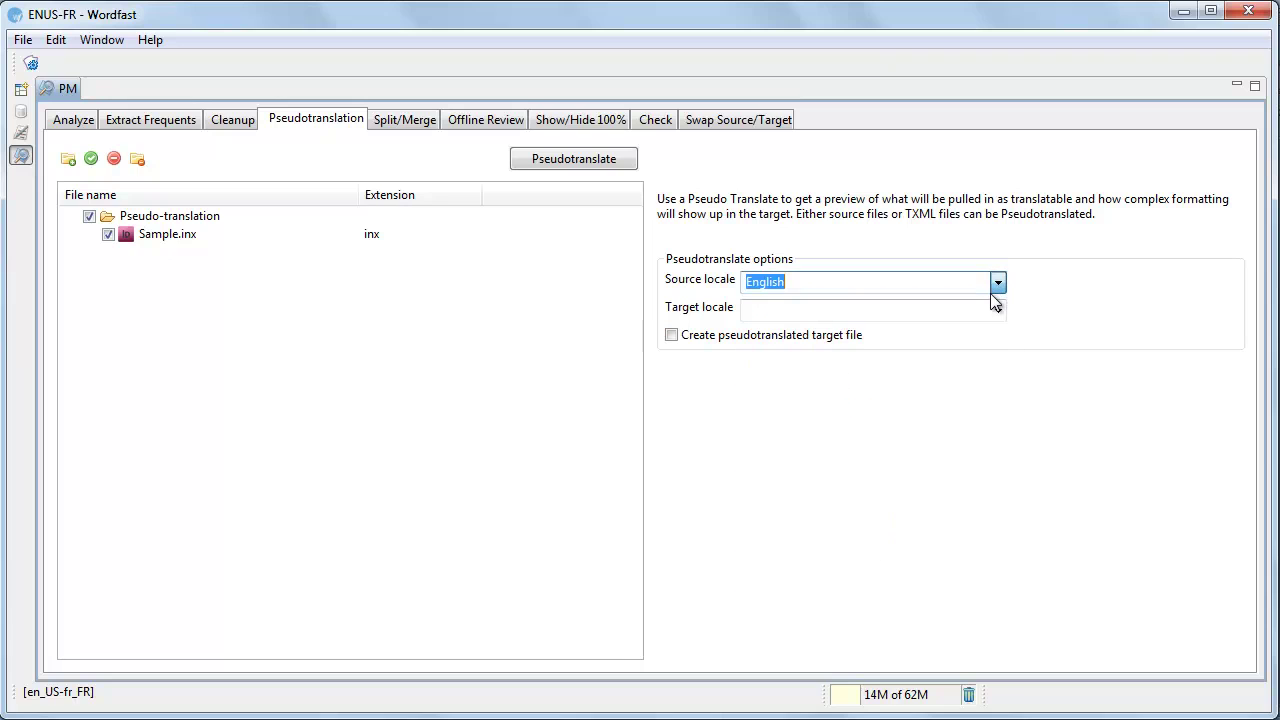
{"action": "left_click", "coordinate": [997, 311]}
{"action": "type", "text": "g"}
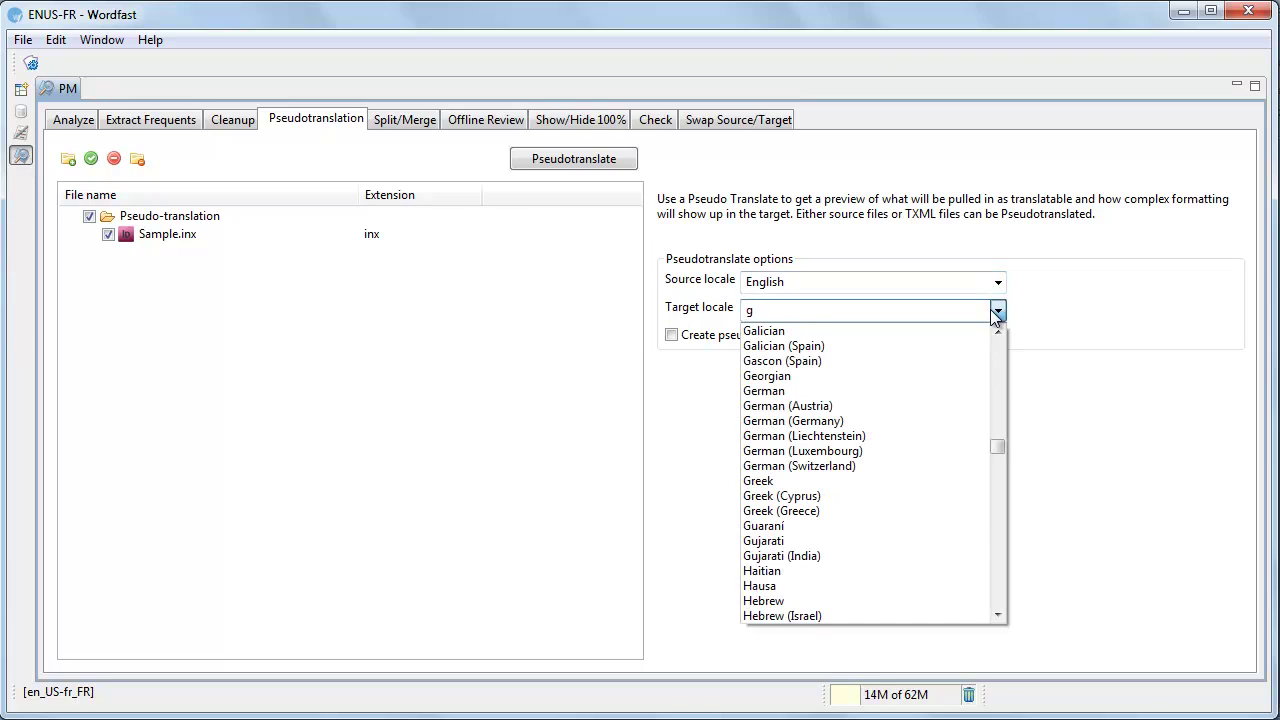
{"action": "left_click", "coordinate": [958, 394]}
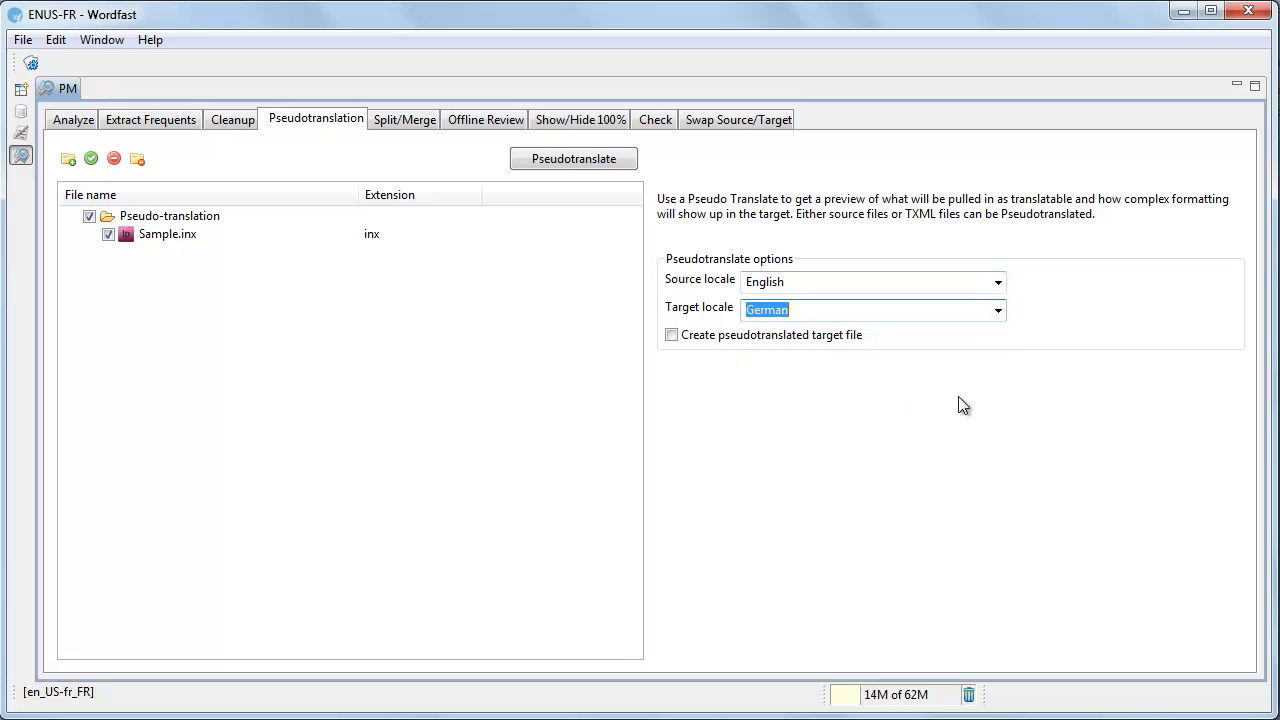
{"action": "left_click", "coordinate": [674, 338]}
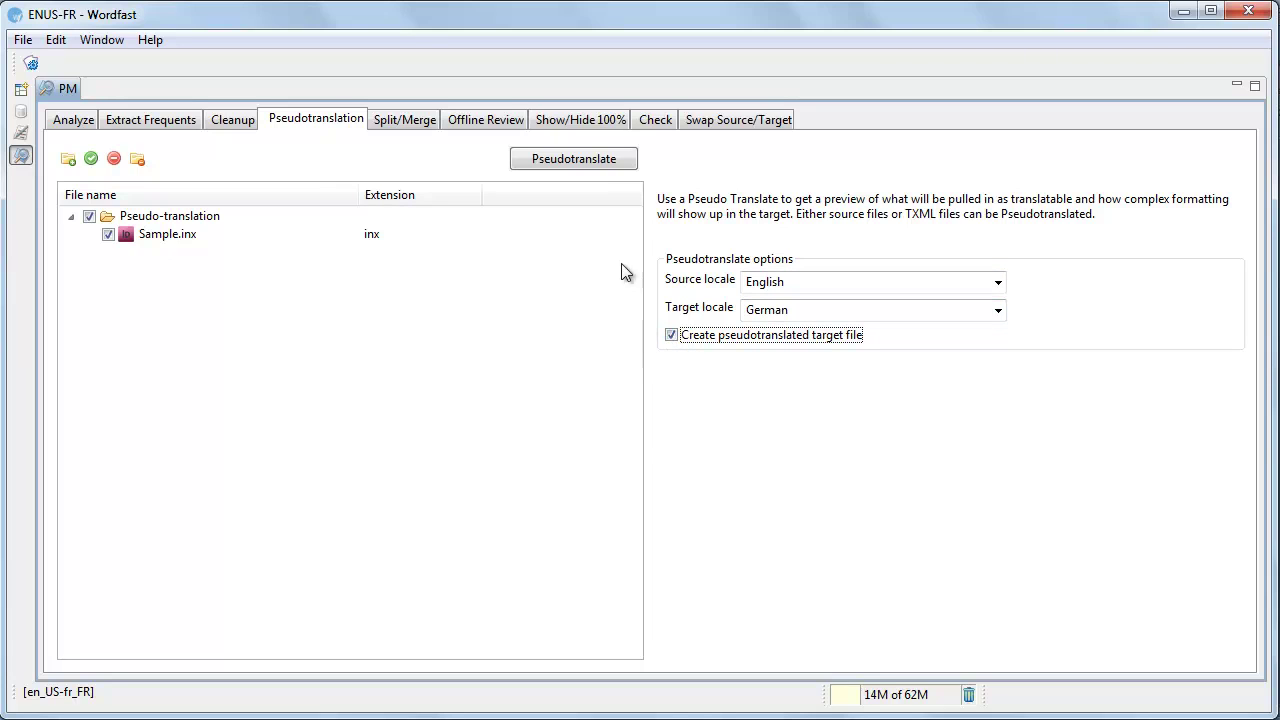
Run the pseudotranslation and open the resulting Sample_DE.inx.txml in the editor
{"action": "left_click", "coordinate": [600, 160]}
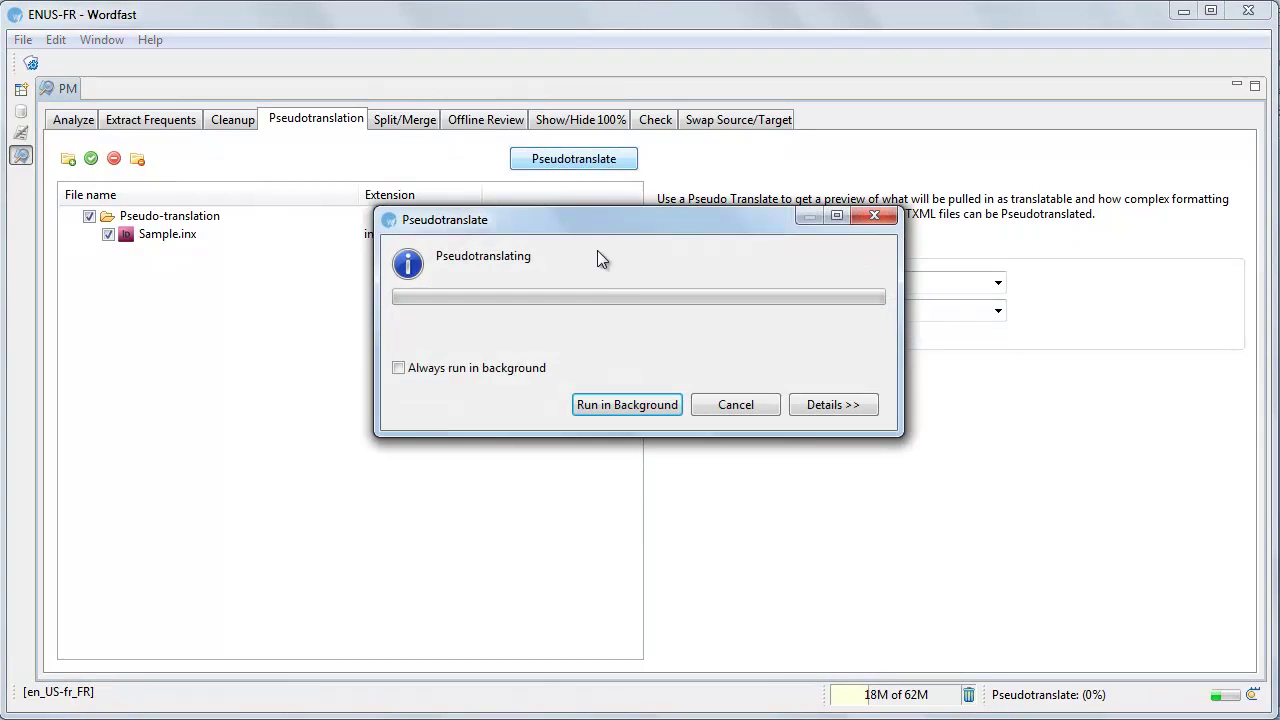
{"action": "left_click", "coordinate": [807, 464]}
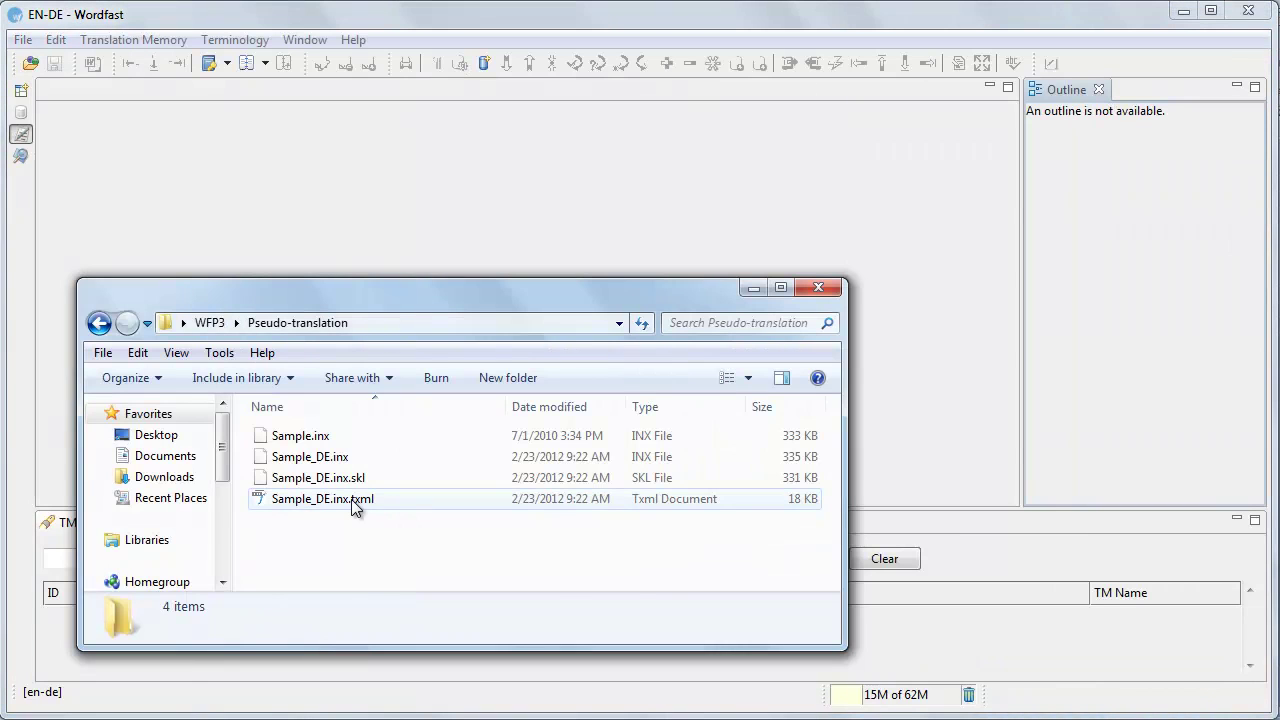
{"action": "left_click_drag", "start_coordinate": [351, 499], "coordinate": [390, 245]}
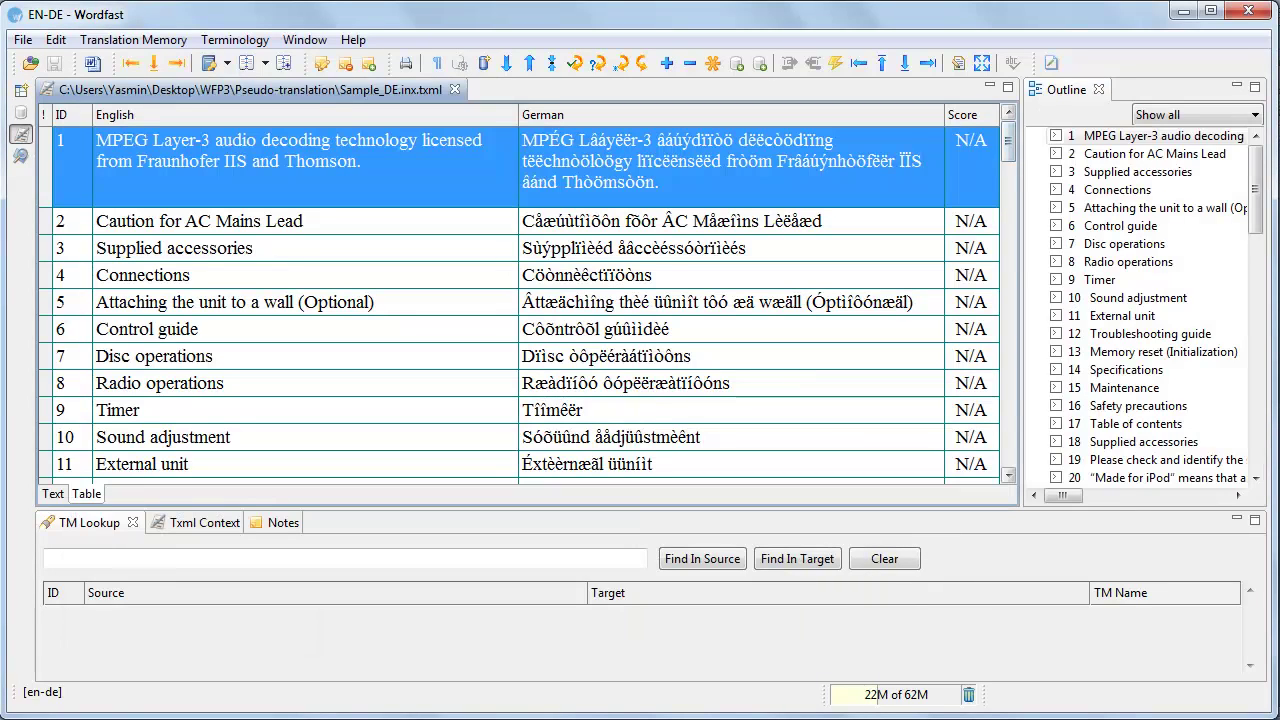
Return to the PM batch tools, showing the Split/Merge page
{"action": "left_click", "coordinate": [20, 155]}
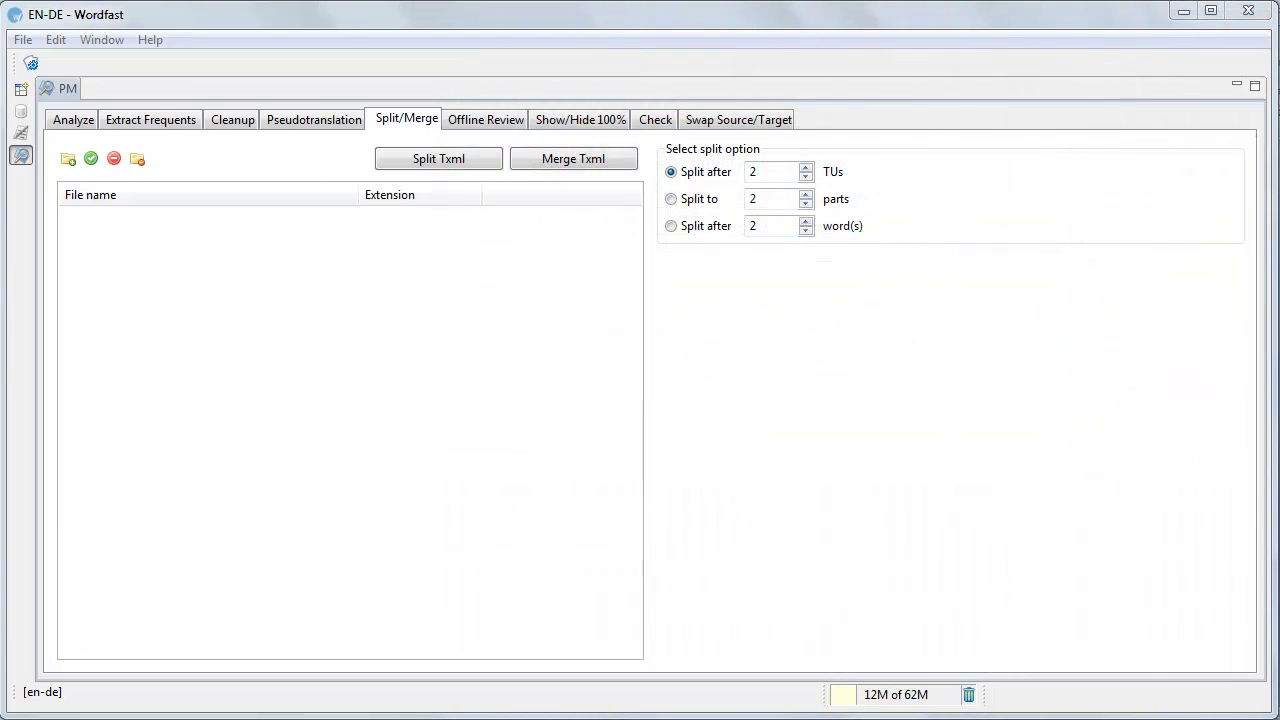
Add the WFP3 > Split-Merge folder and tick 1-sample.xlf.txml
{"action": "left_click", "coordinate": [68, 159]}
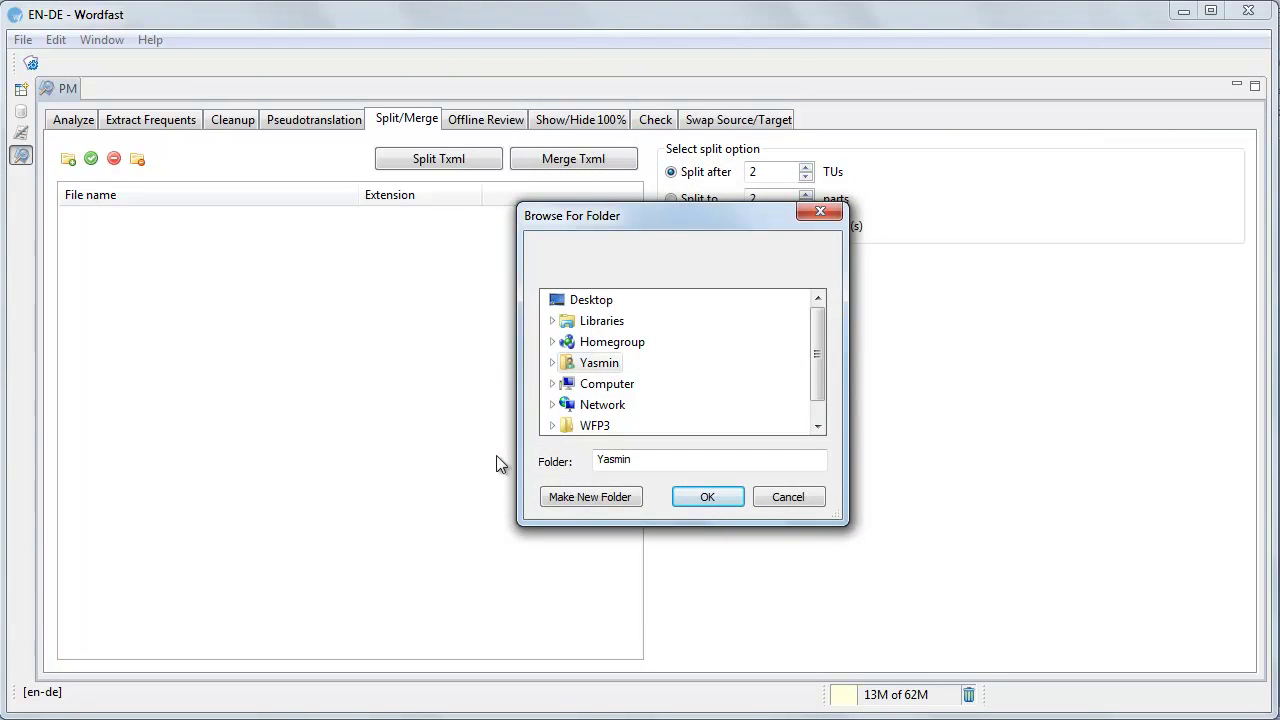
{"action": "left_click", "coordinate": [630, 426]}
{"action": "left_click_drag", "start_coordinate": [818, 347], "coordinate": [826, 380]}
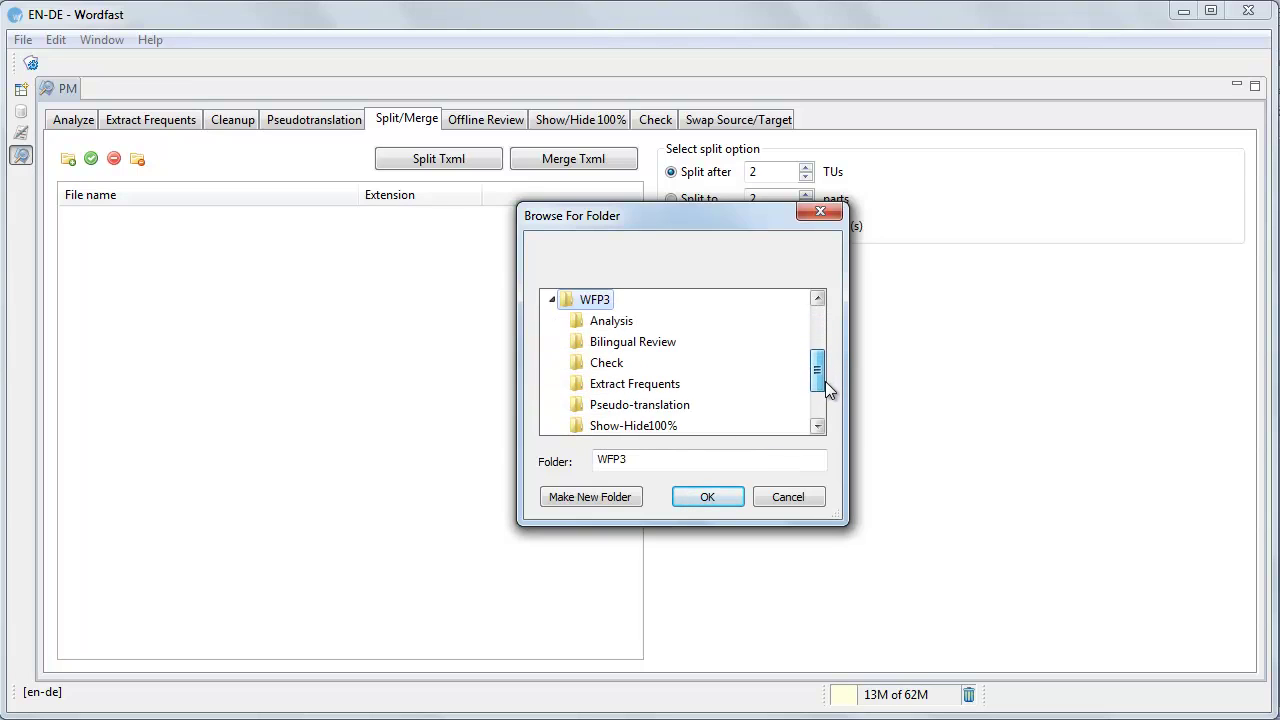
{"action": "left_click_drag", "start_coordinate": [826, 380], "coordinate": [817, 392]}
{"action": "left_click", "coordinate": [648, 408]}
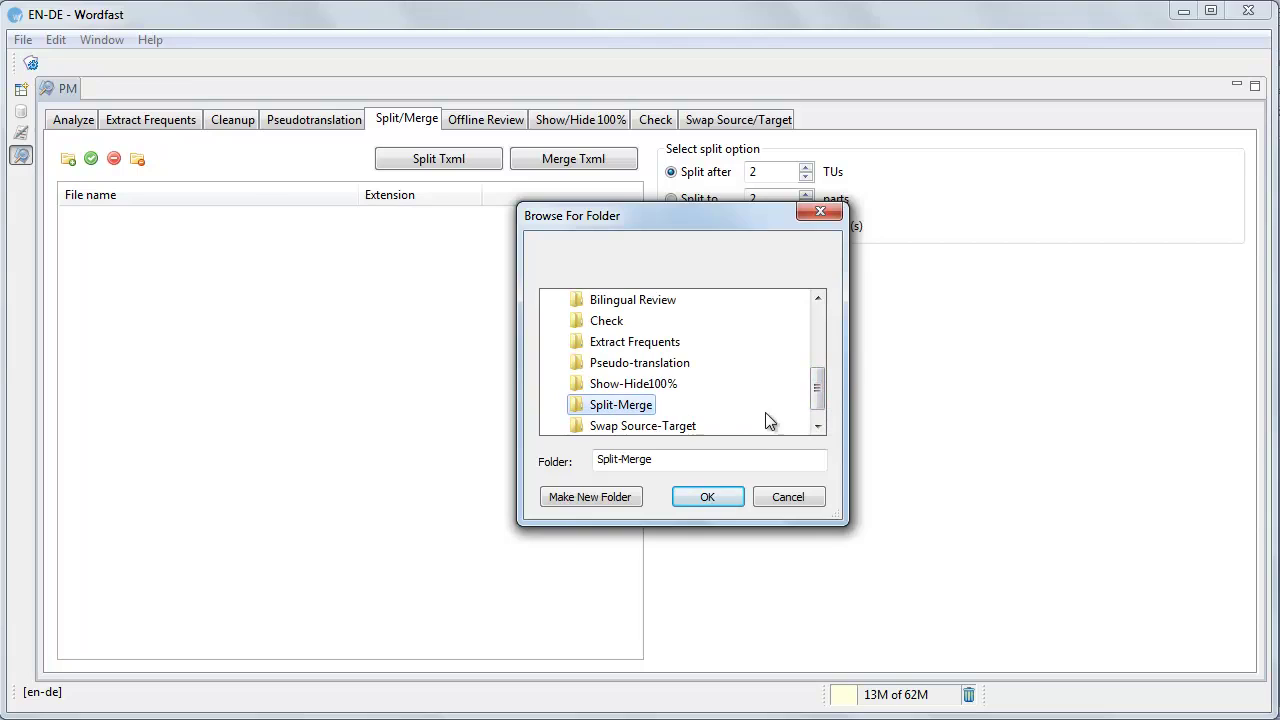
{"action": "left_click", "coordinate": [716, 494]}
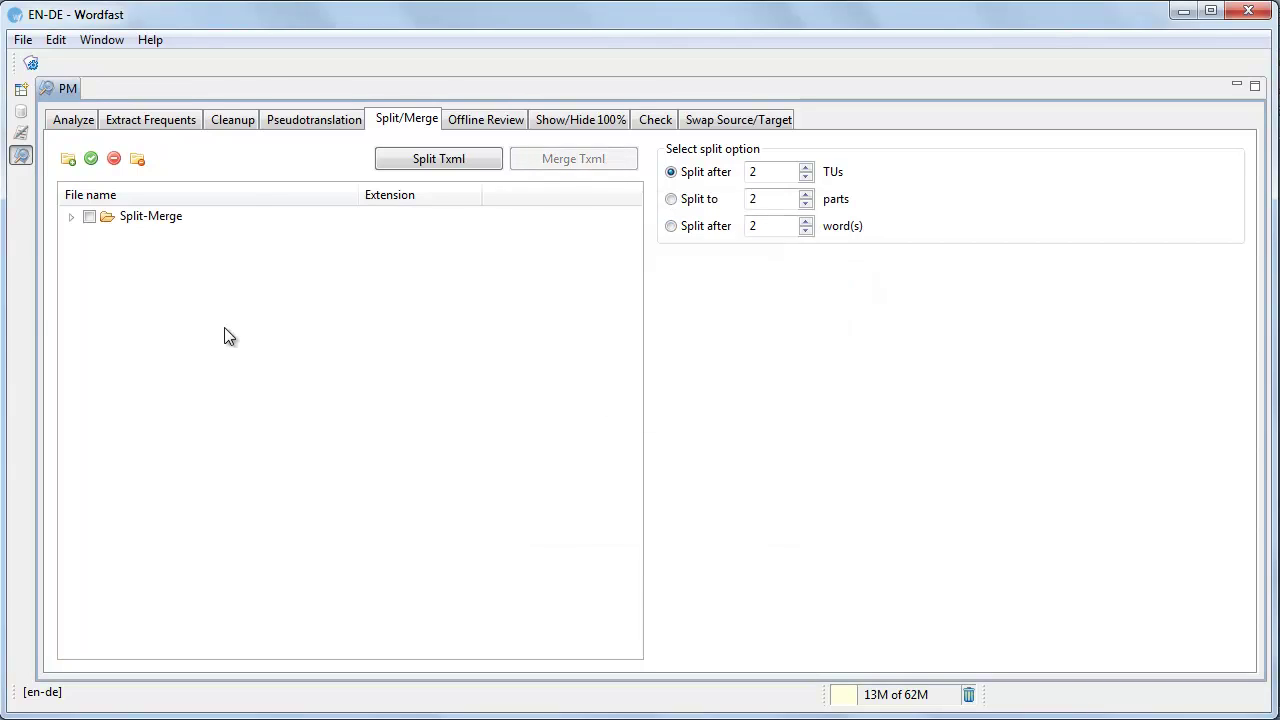
{"action": "left_click", "coordinate": [70, 217]}
{"action": "left_click", "coordinate": [89, 216]}
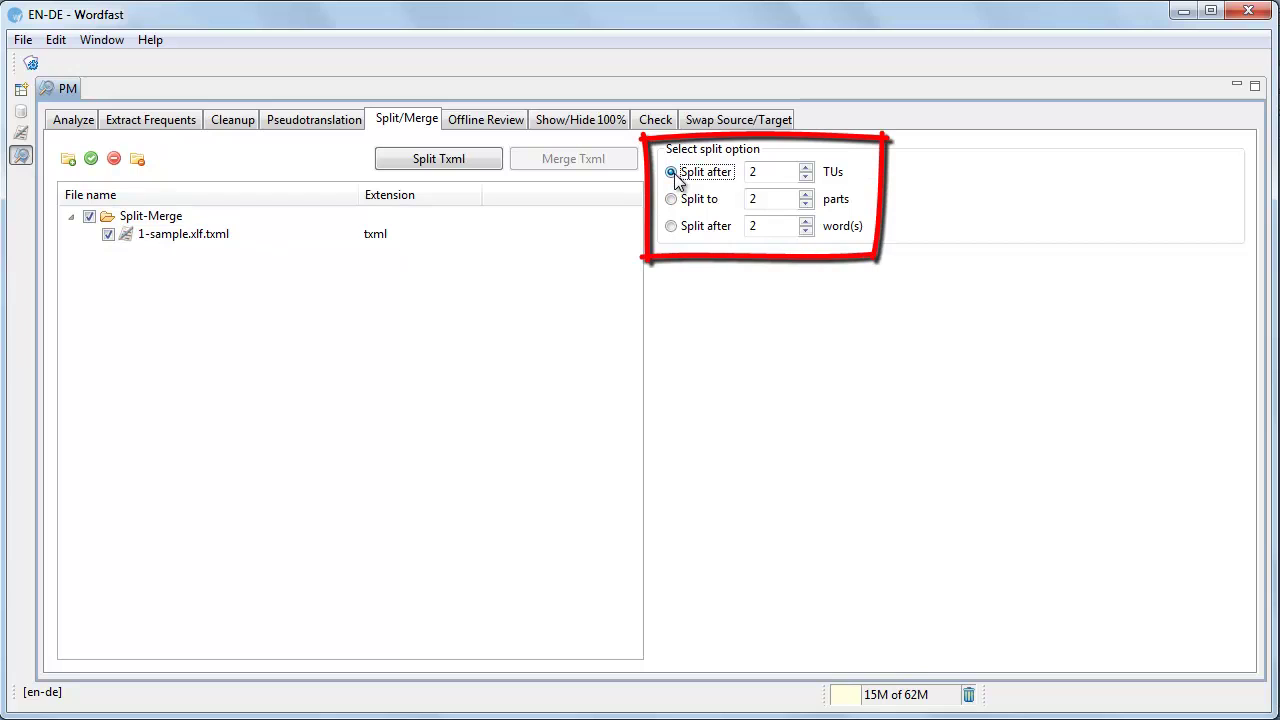
Split 1-sample.xlf.txml into 2 parts, creating the -001 and -002 files
{"action": "left_click", "coordinate": [672, 227]}
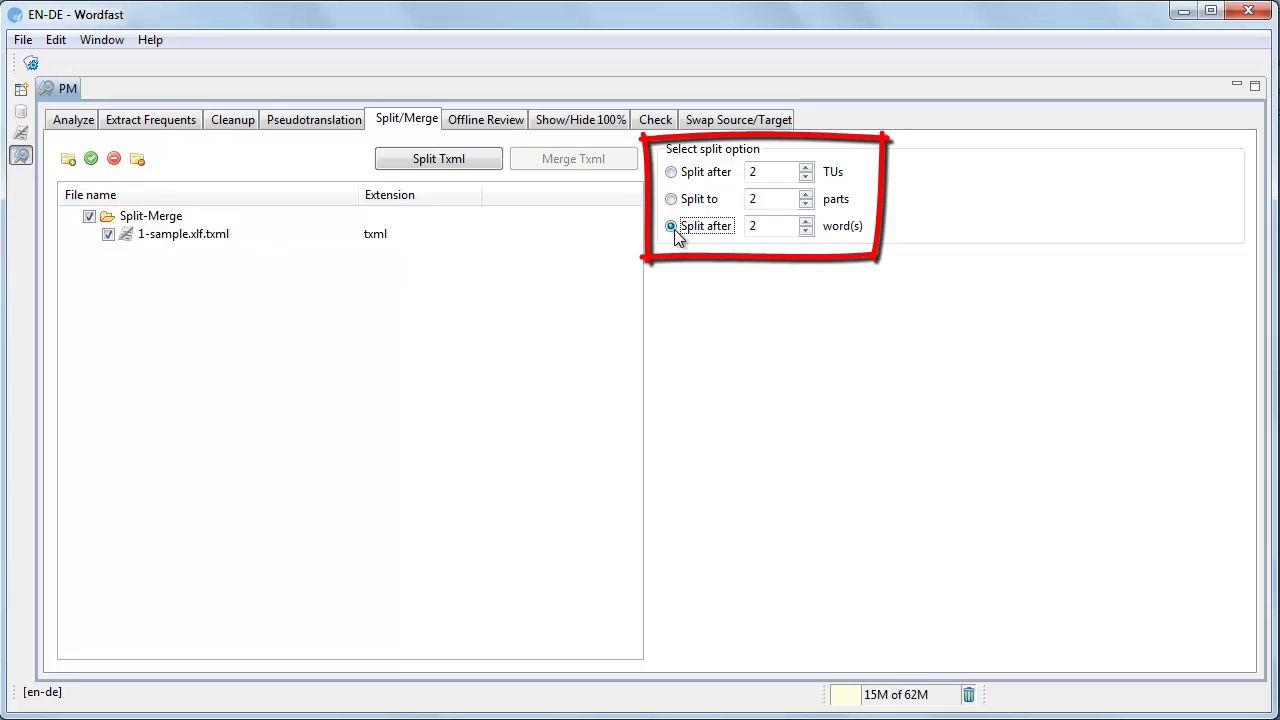
{"action": "left_click", "coordinate": [672, 200]}
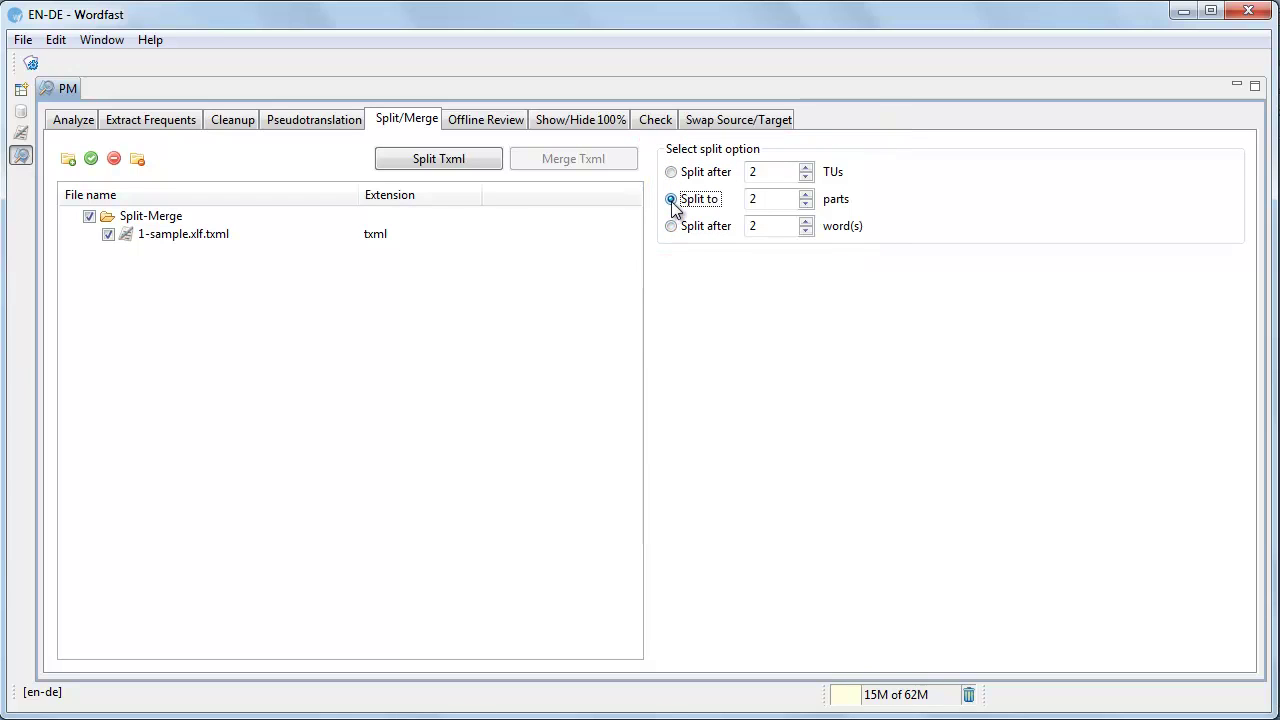
{"action": "left_click", "coordinate": [473, 164]}
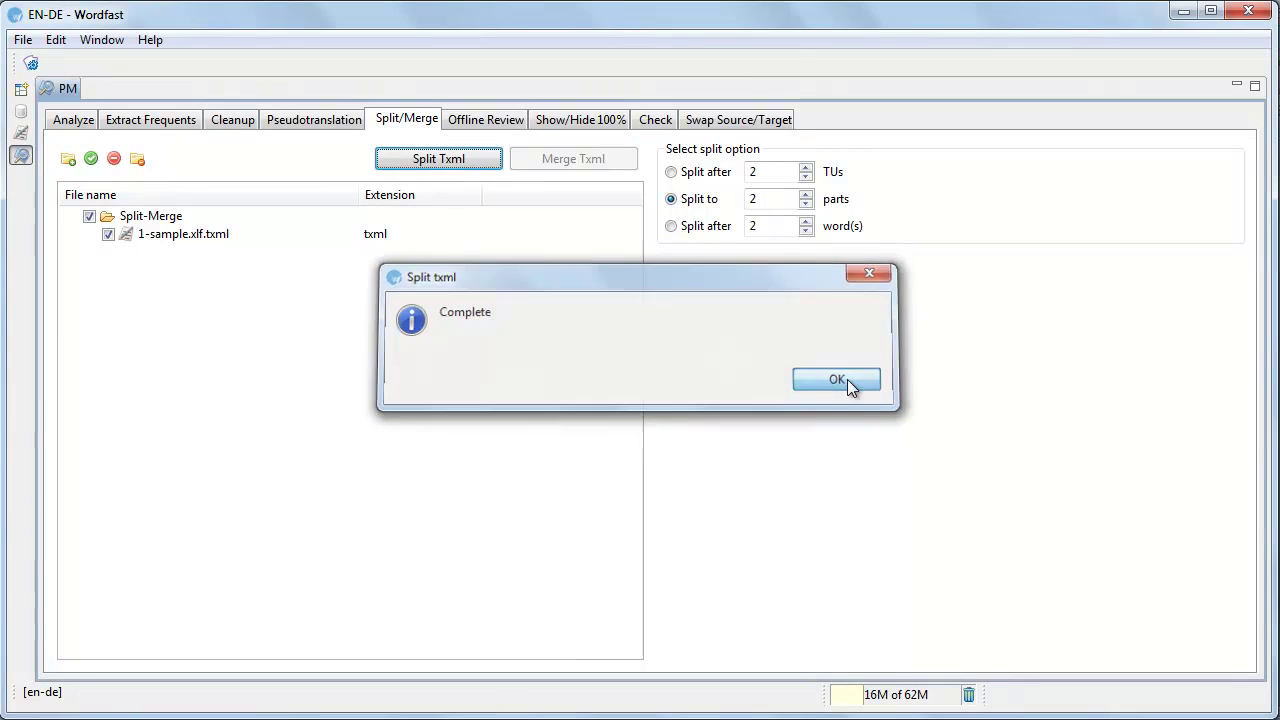
{"action": "left_click", "coordinate": [840, 379]}
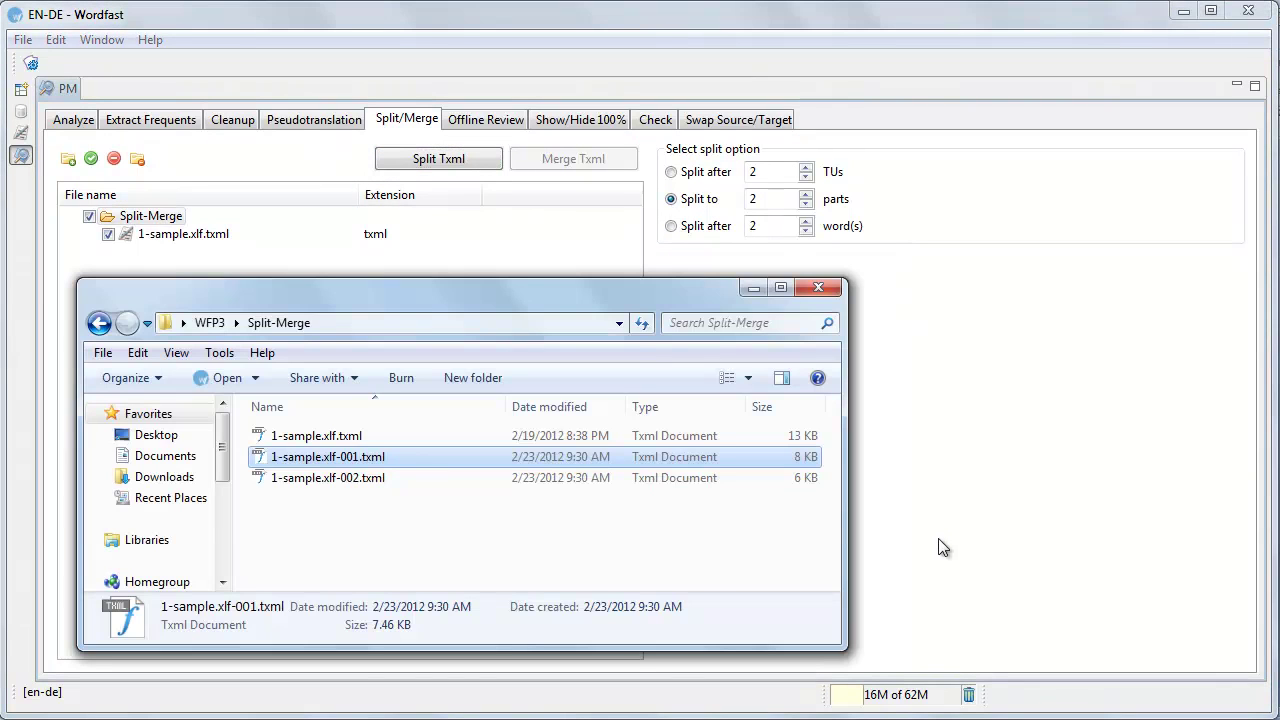
Re-add the Split-Merge folder, tick the -001 and -002 parts, and merge them into one txml
{"action": "left_click", "coordinate": [68, 158]}
{"action": "left_click", "coordinate": [722, 500]}
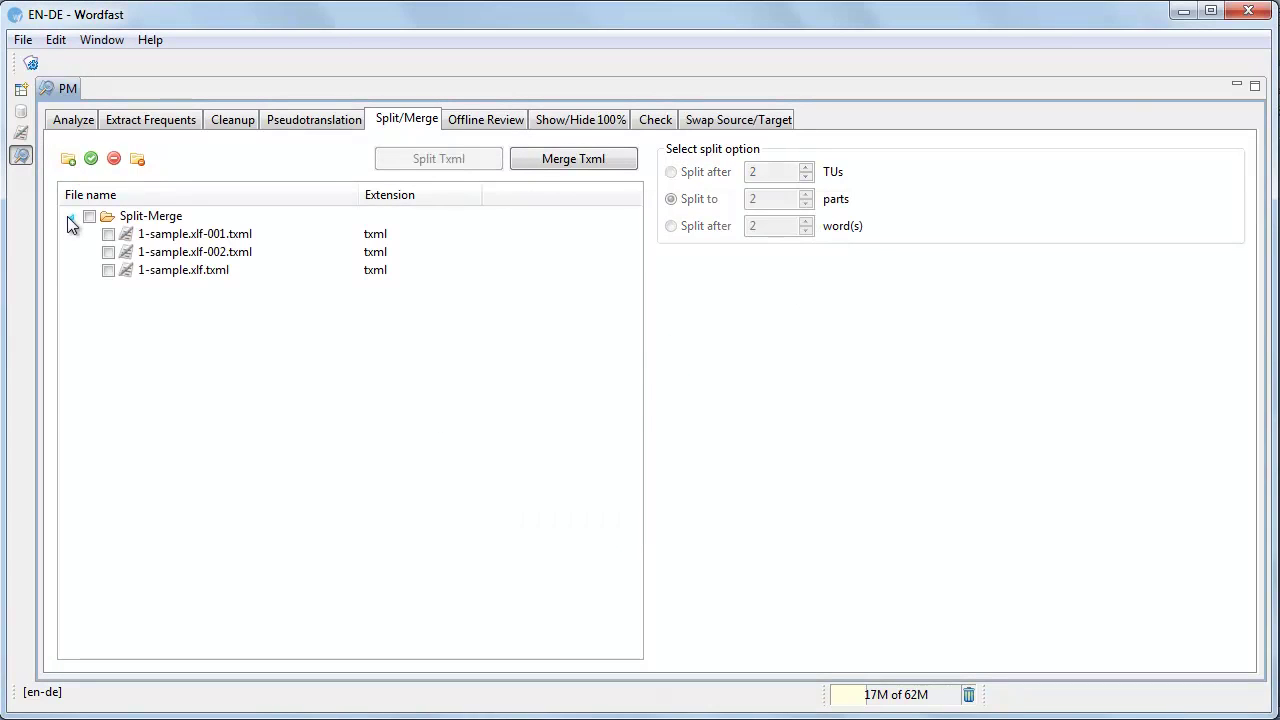
{"action": "left_click", "coordinate": [89, 216]}
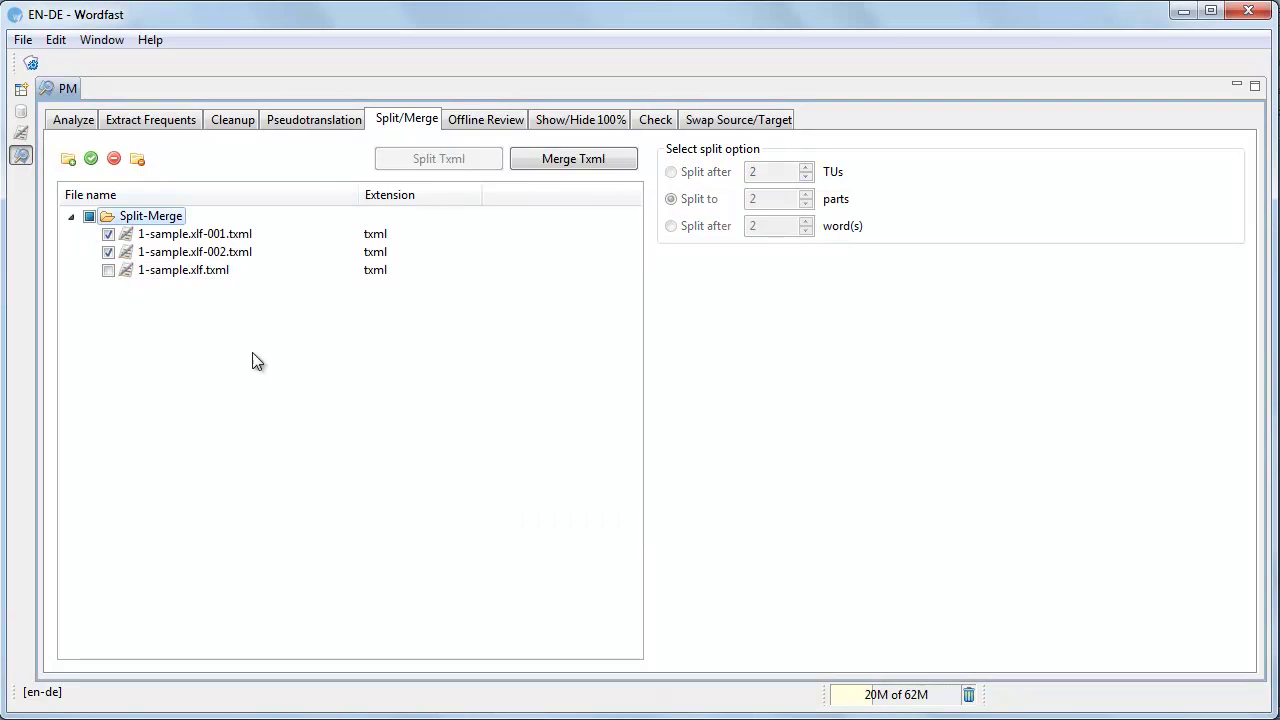
{"action": "left_click", "coordinate": [573, 158]}
{"action": "left_click", "coordinate": [823, 452]}
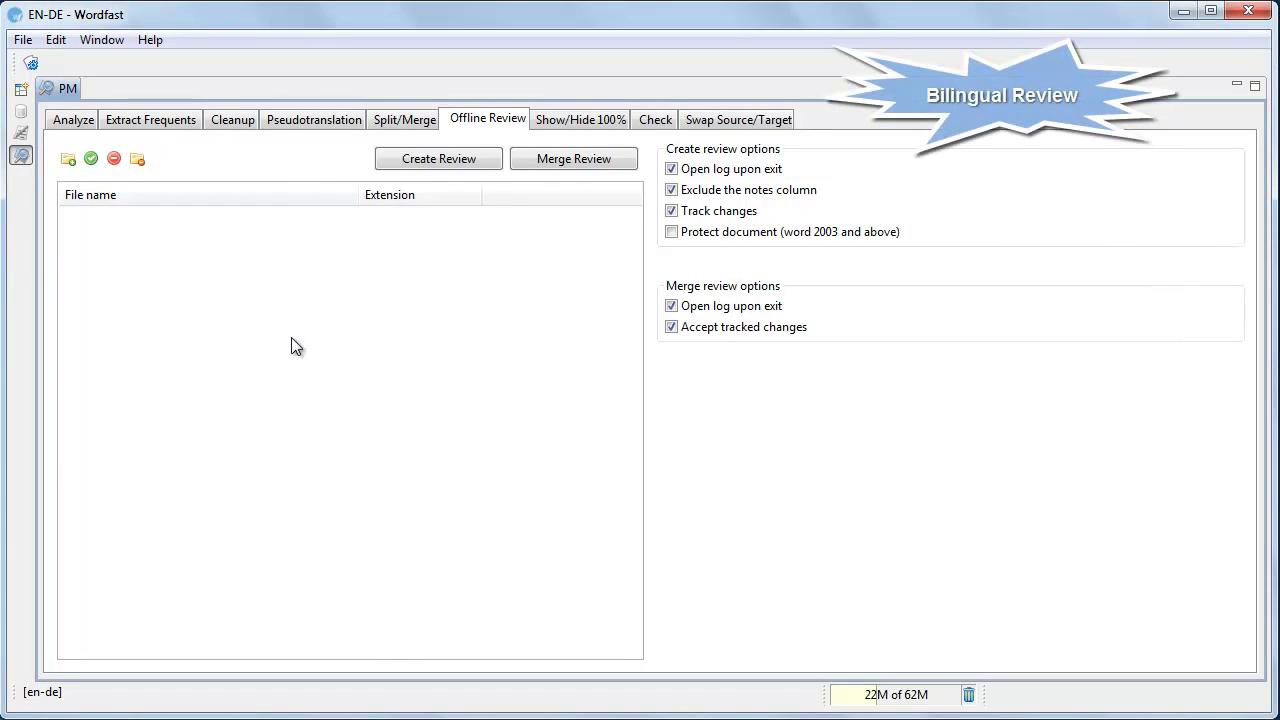
Add the WFP3 > Bilingual Review folder and create a review document from Bilingual_Review.docx.txml
{"action": "left_click", "coordinate": [62, 162]}
{"action": "double_click", "coordinate": [566, 424]}
{"action": "left_click", "coordinate": [632, 342]}
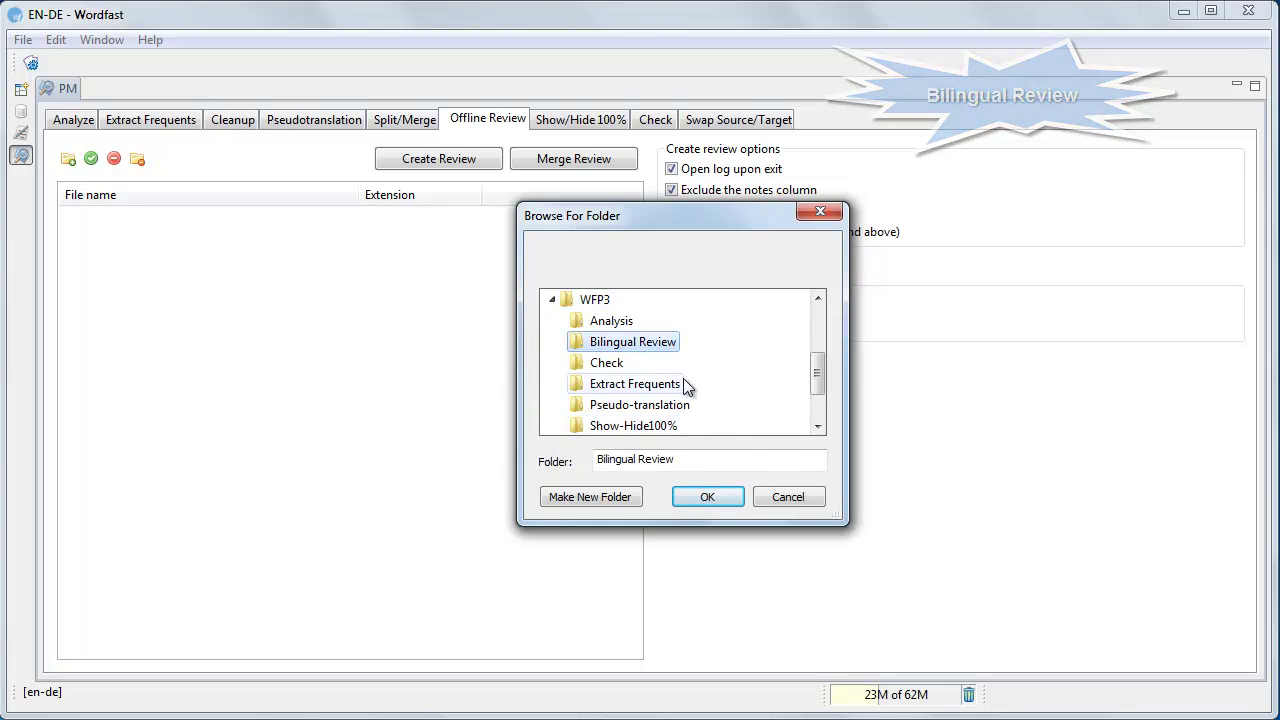
{"action": "left_click", "coordinate": [734, 503]}
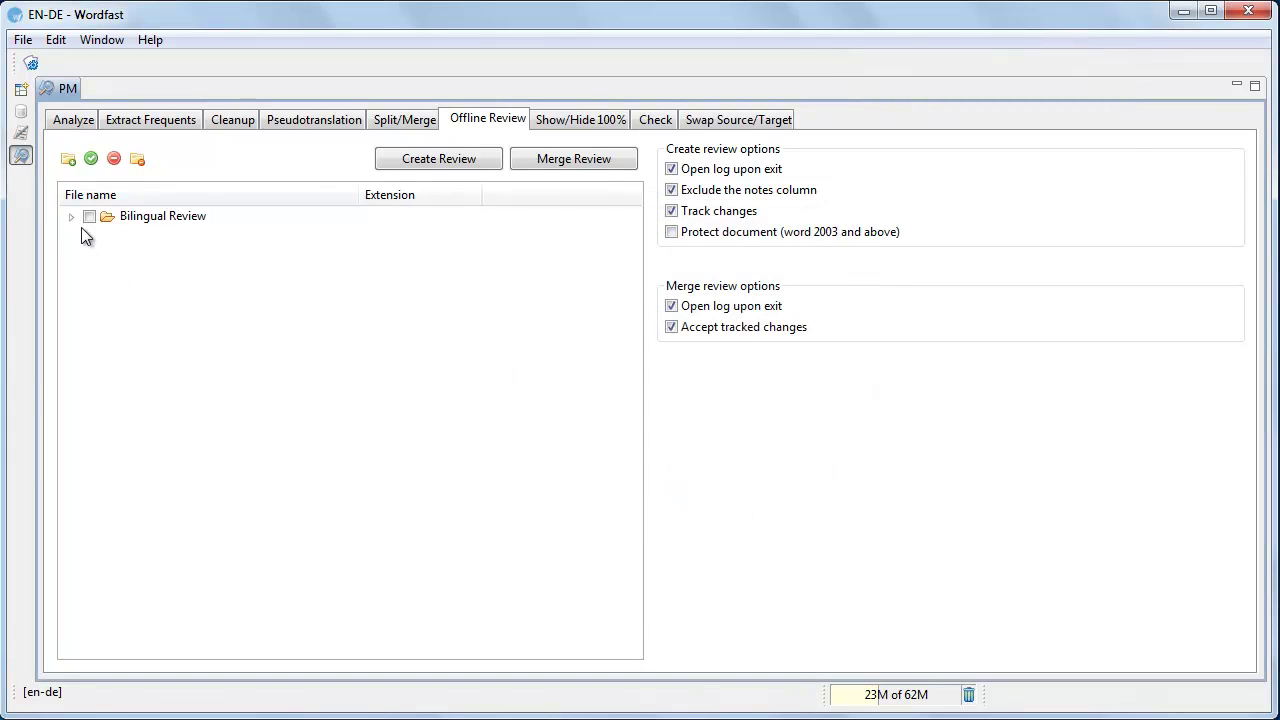
{"action": "left_click", "coordinate": [70, 216]}
{"action": "left_click", "coordinate": [89, 216]}
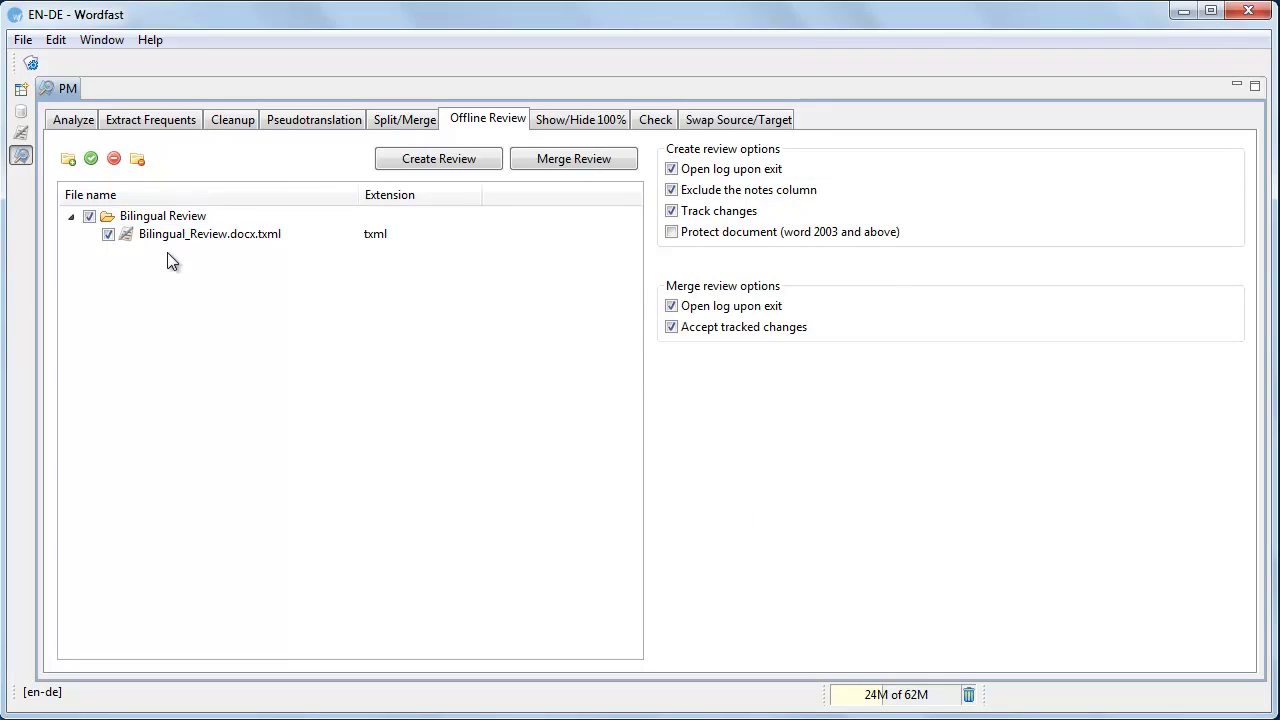
{"action": "left_click", "coordinate": [439, 160]}
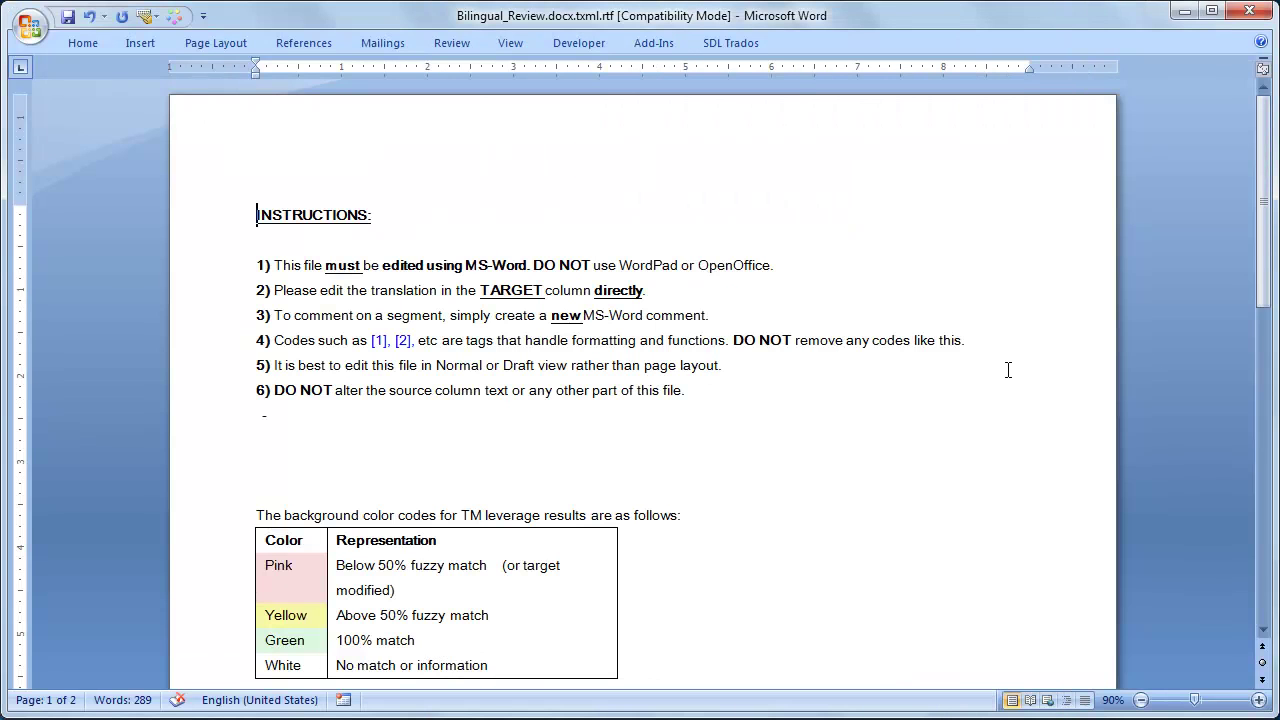
In row 3's Arabic target, add 'ات' and replace 'الذي' with 'لتي' as tracked changes
{"action": "scroll", "coordinate": [1008, 370], "scroll_direction": "down", "scroll_amount": 1}
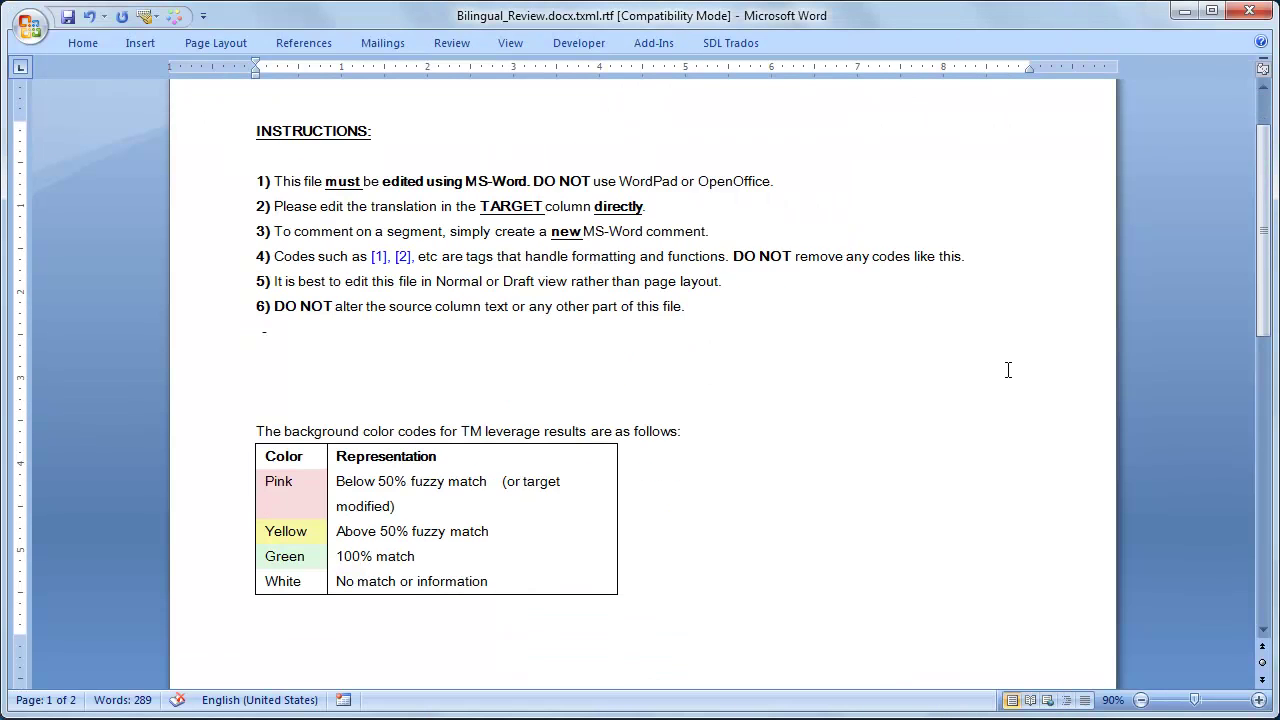
{"action": "scroll", "coordinate": [1008, 370], "scroll_direction": "down", "scroll_amount": 1}
{"action": "scroll", "coordinate": [1008, 370], "scroll_direction": "down", "scroll_amount": 1}
{"action": "scroll", "coordinate": [1174, 410], "scroll_direction": "down", "scroll_amount": 1}
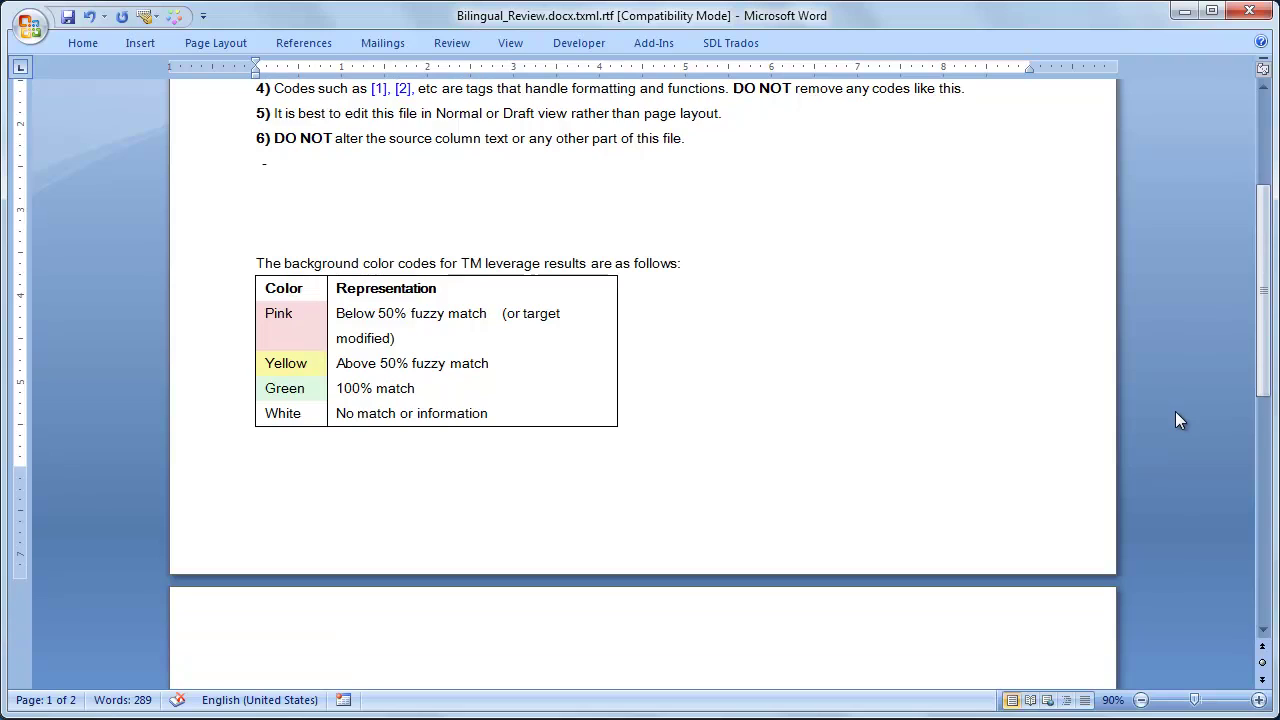
{"action": "scroll", "coordinate": [1175, 411], "scroll_direction": "down", "scroll_amount": 4}
{"action": "scroll", "coordinate": [1169, 418], "scroll_direction": "down", "scroll_amount": 1}
{"action": "scroll", "coordinate": [1169, 418], "scroll_direction": "down", "scroll_amount": 1}
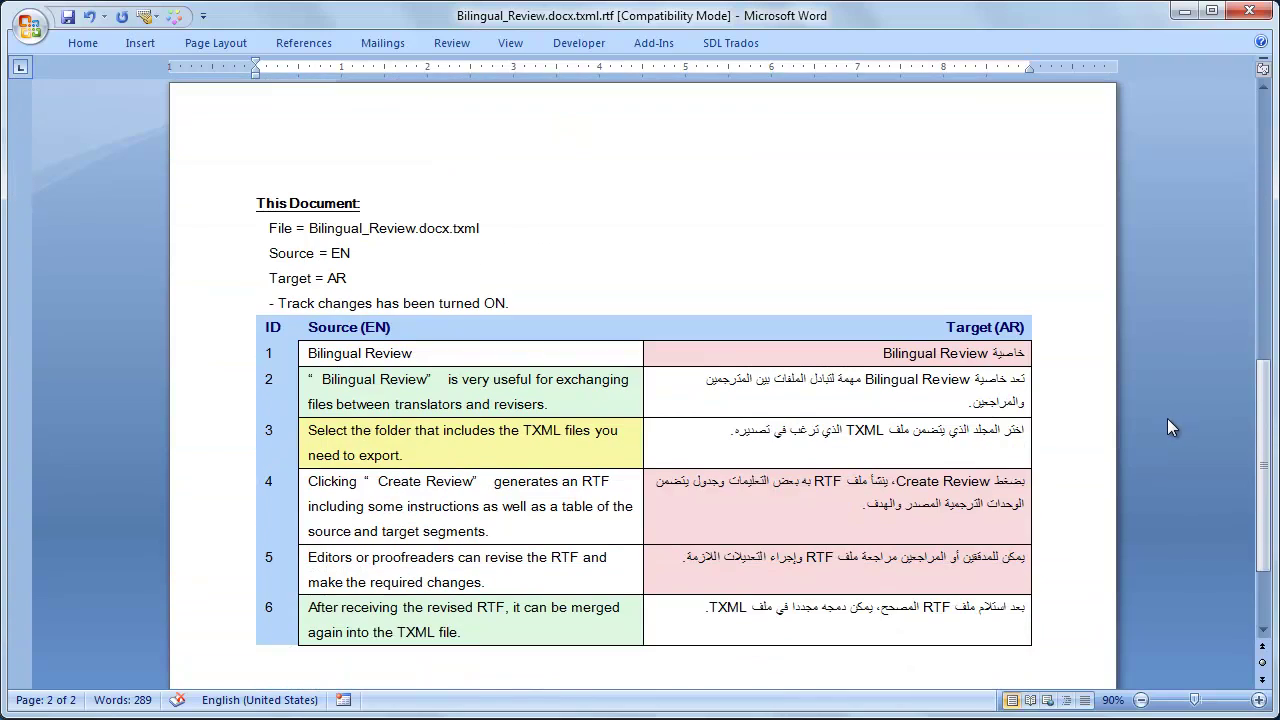
{"action": "scroll", "coordinate": [1167, 418], "scroll_direction": "down", "scroll_amount": 1}
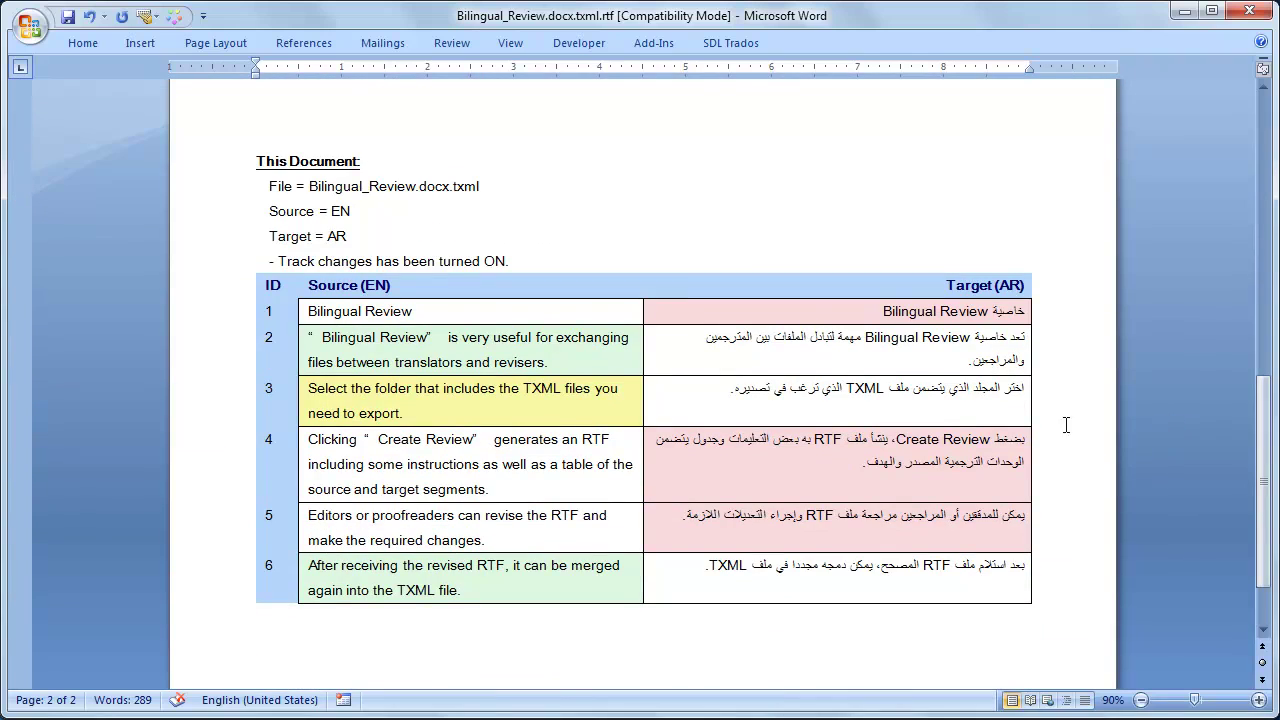
{"action": "left_click", "coordinate": [892, 400]}
{"action": "mouse_move", "coordinate": [869, 400]}
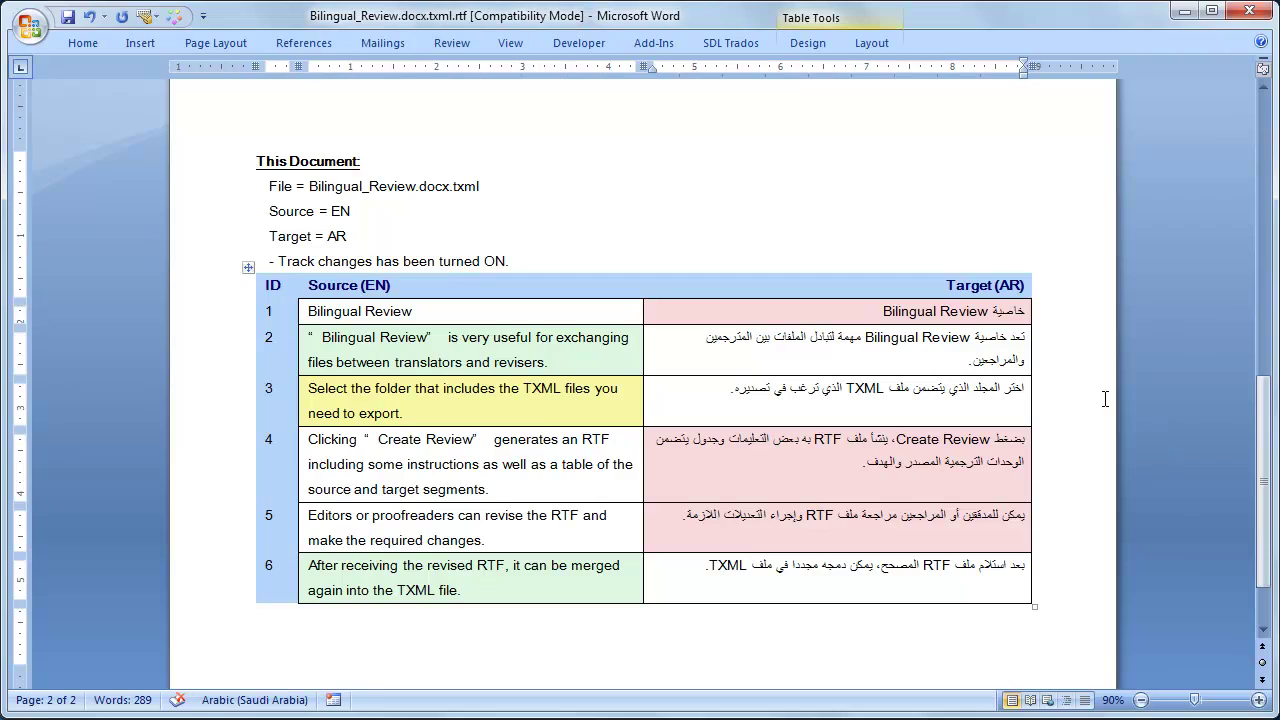
{"action": "type", "text": "ات"}
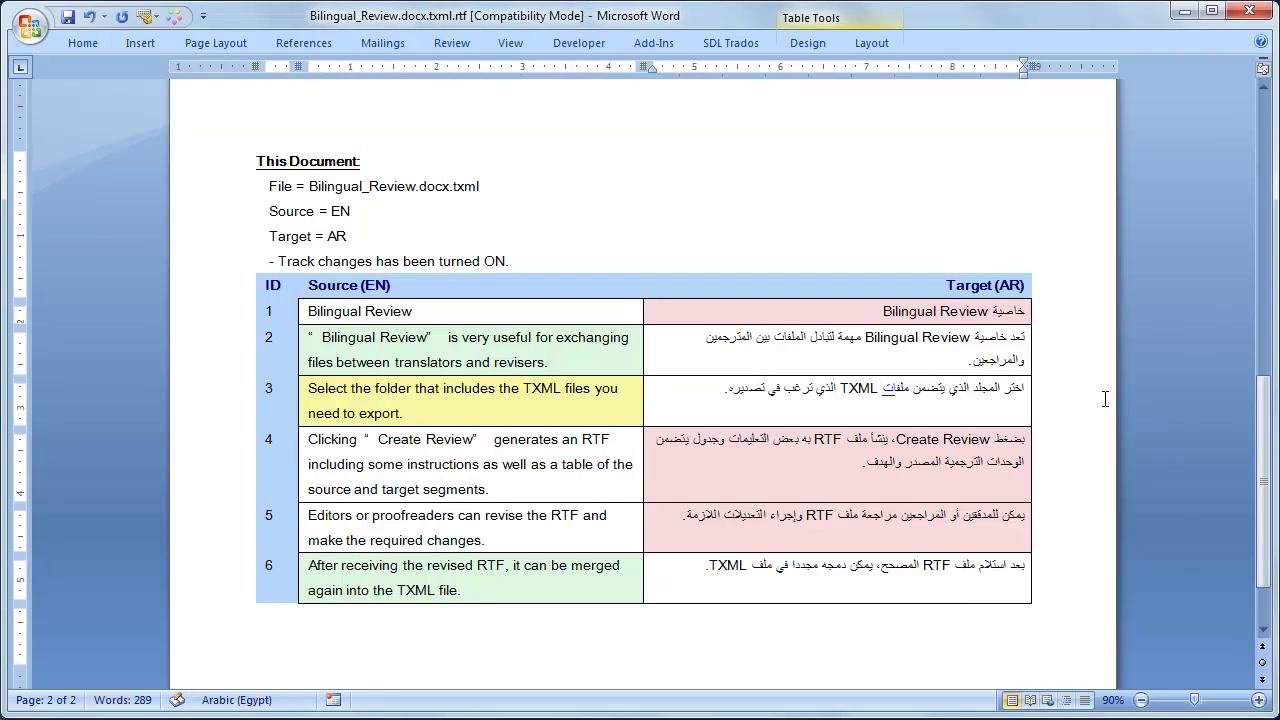
{"action": "double_click", "coordinate": [822, 390]}
{"action": "key", "text": "Delete"}
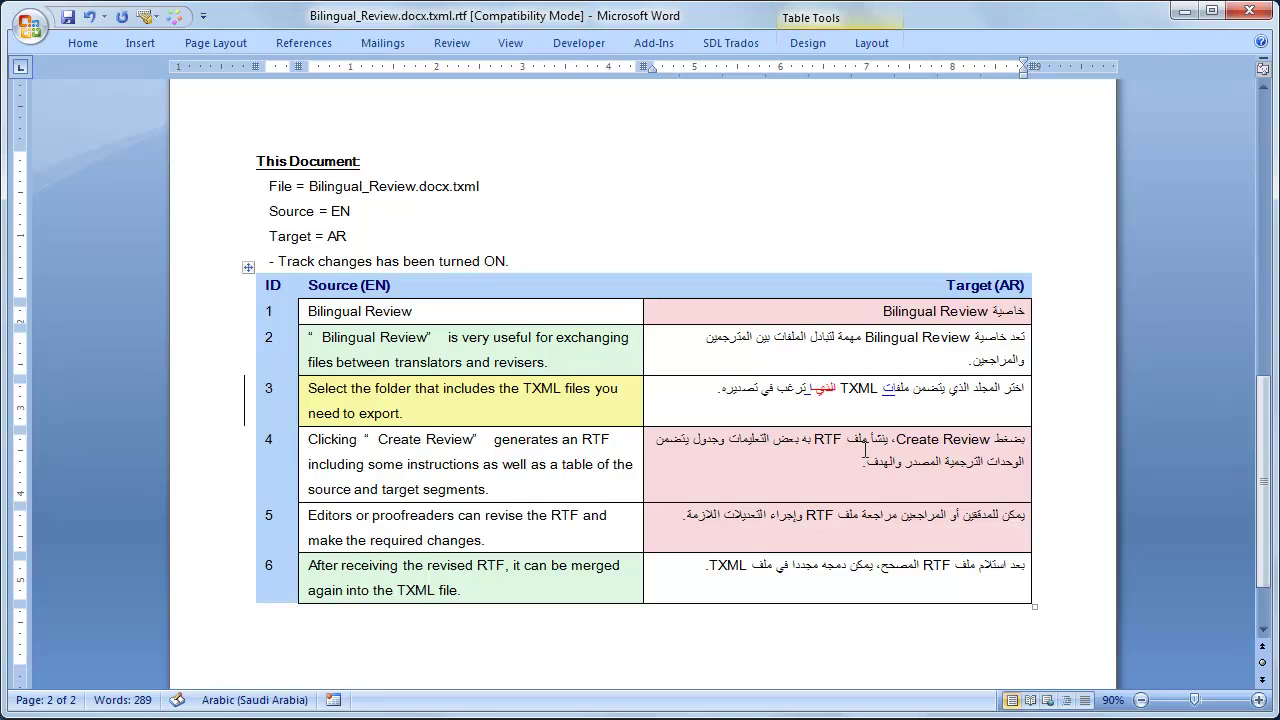
{"action": "type", "text": "لتي"}
Insert 'اللغويين' after 'للمدققين' in row 5 and save the document
{"action": "left_click", "coordinate": [976, 515]}
{"action": "type", "text": "اللغويين"}
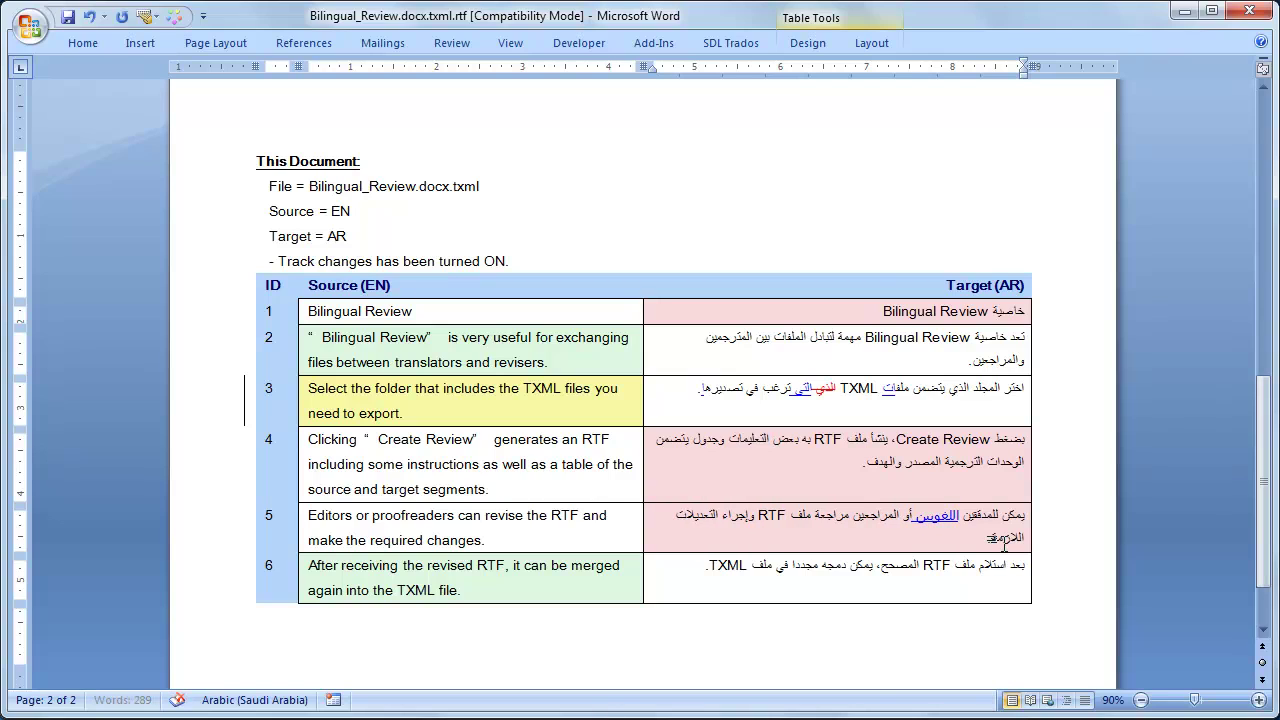
{"action": "key", "text": "ctrl+s"}
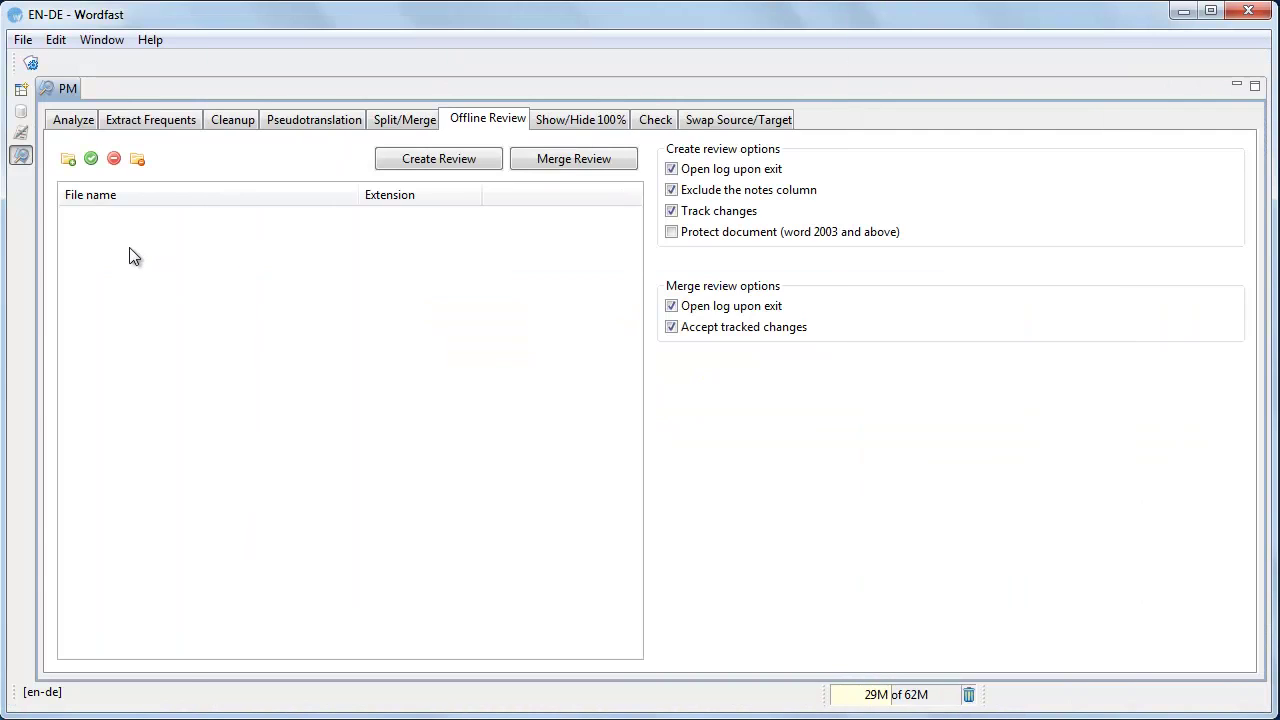
Add the Bilingual Review folder and select its revised RTF file for merging
{"action": "left_click", "coordinate": [68, 159]}
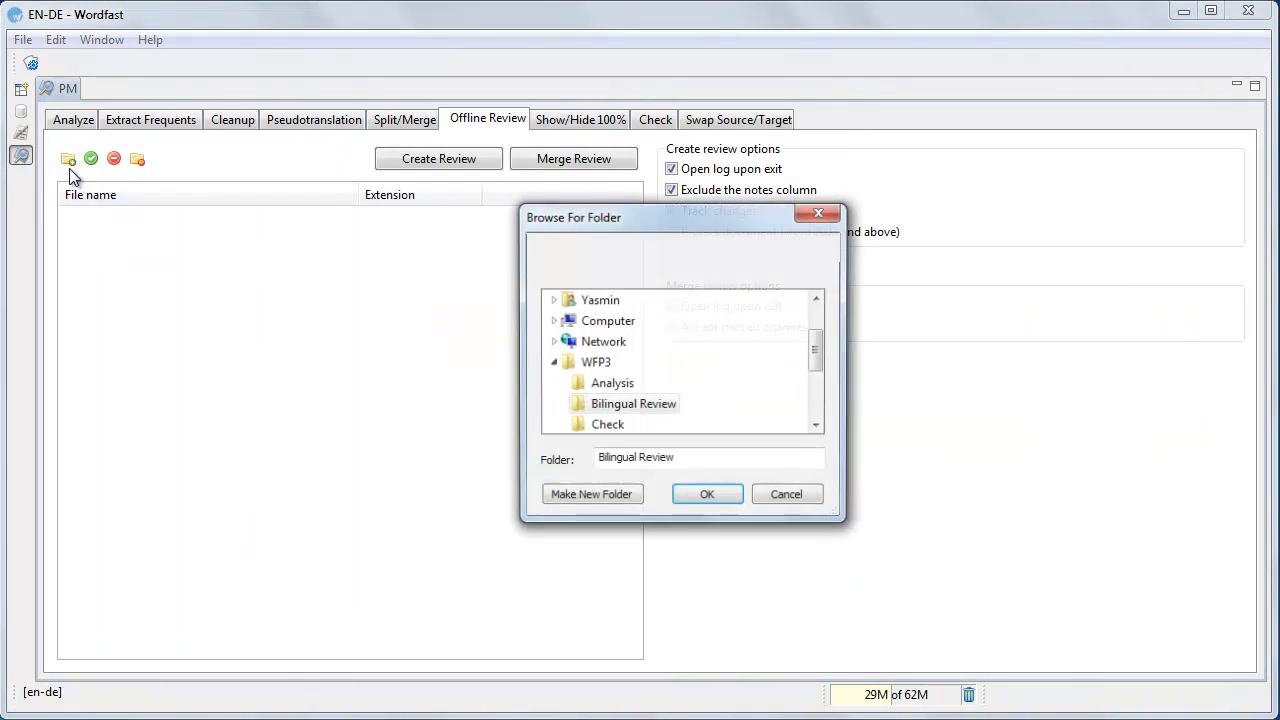
{"action": "left_click", "coordinate": [696, 497]}
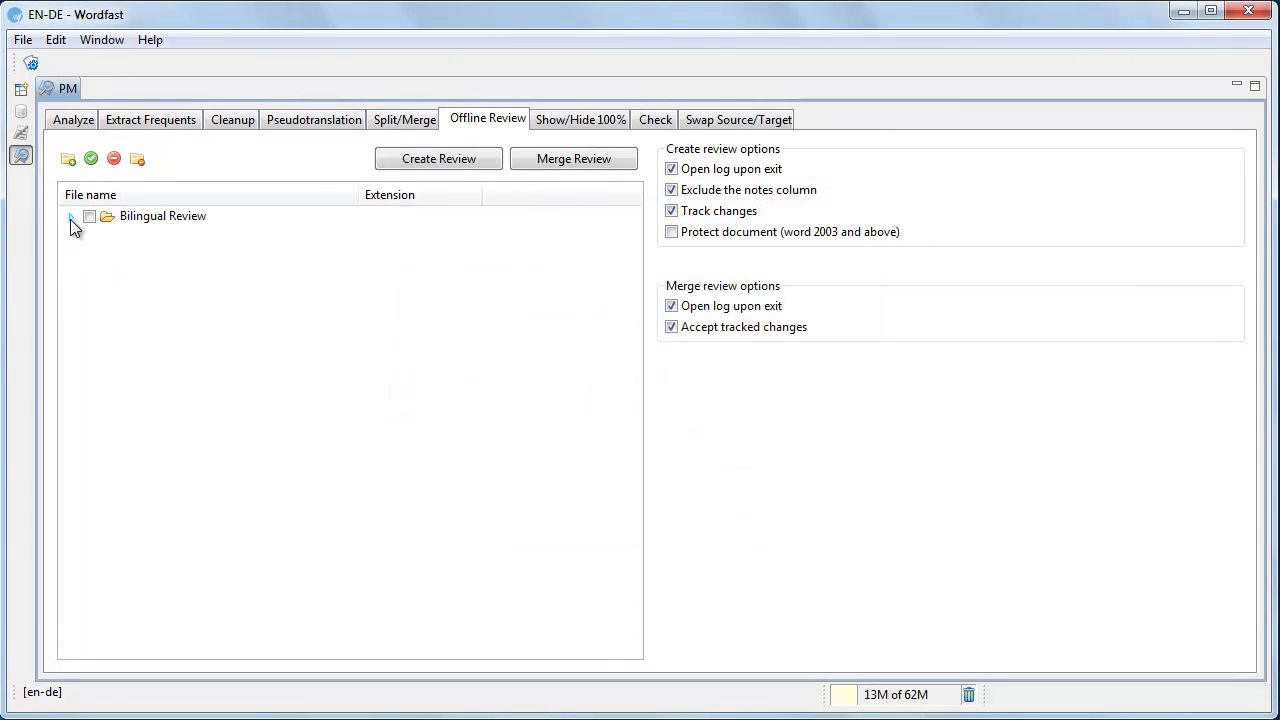
{"action": "left_click", "coordinate": [70, 218]}
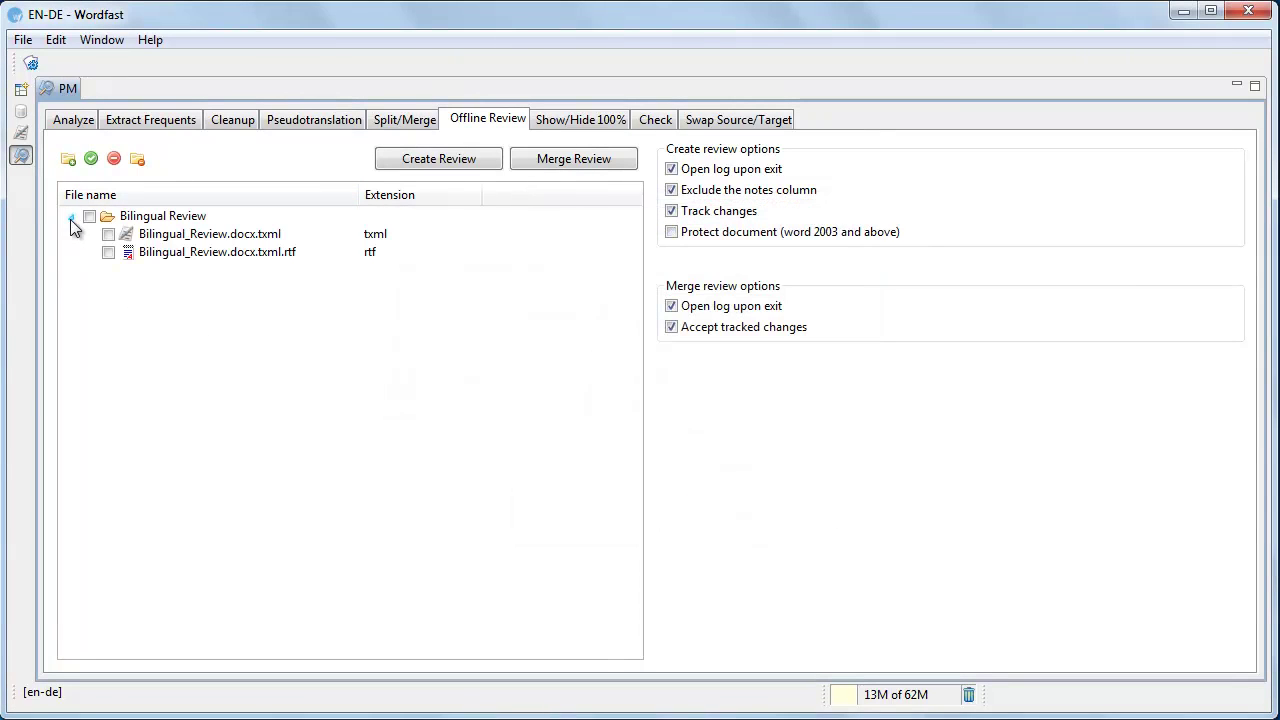
{"action": "left_click", "coordinate": [107, 253]}
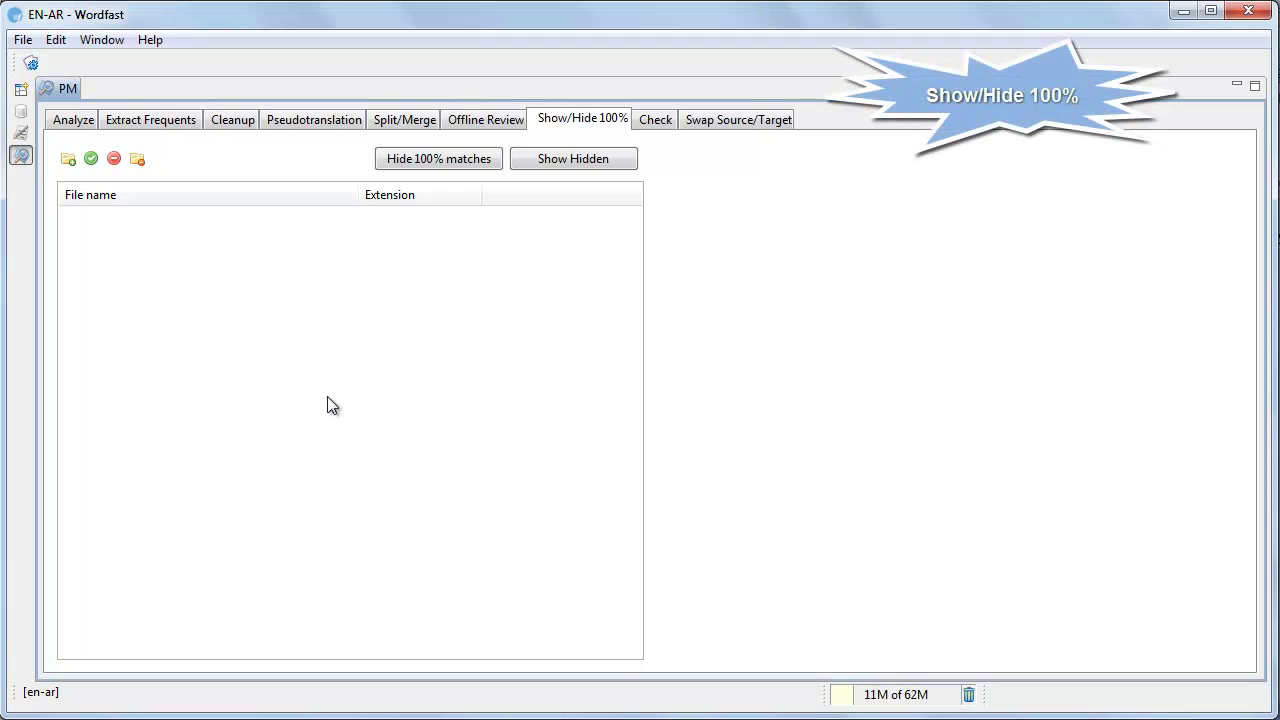
Hide the 100% matches in Show-Hide100%.txml, producing Show-Hide100%.hidden.txml
{"action": "left_click", "coordinate": [68, 160]}
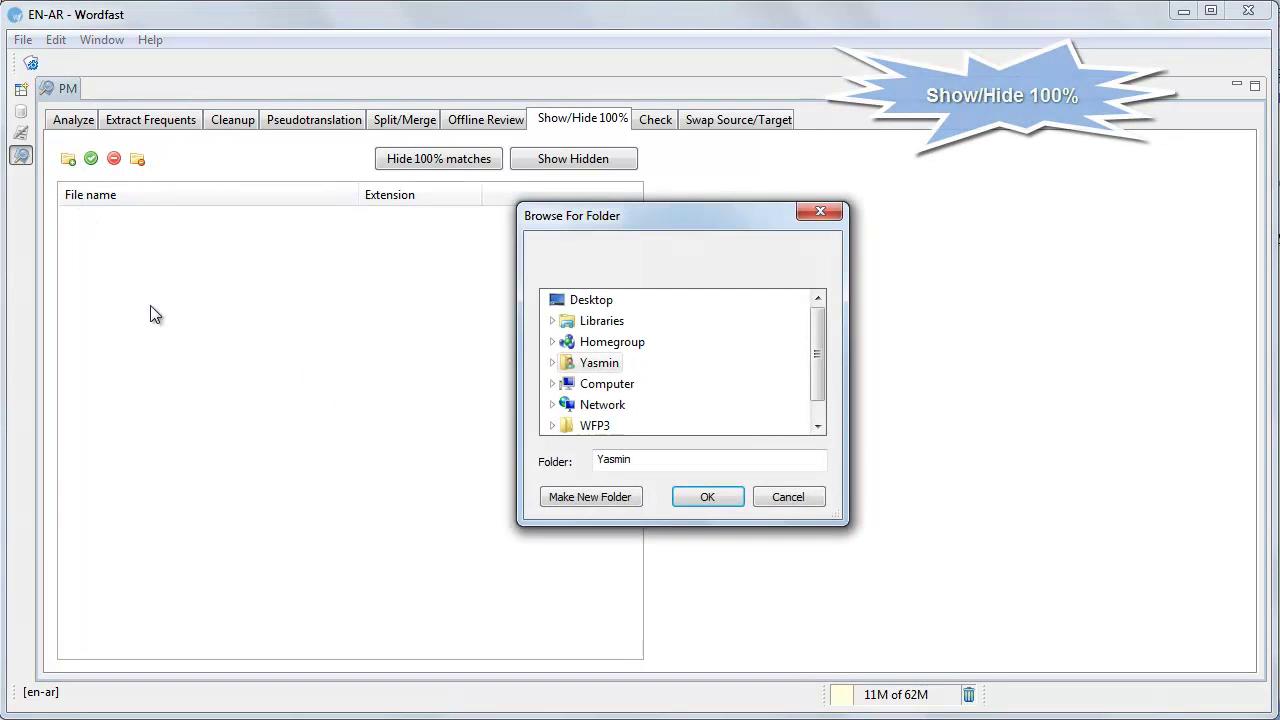
{"action": "double_click", "coordinate": [592, 420]}
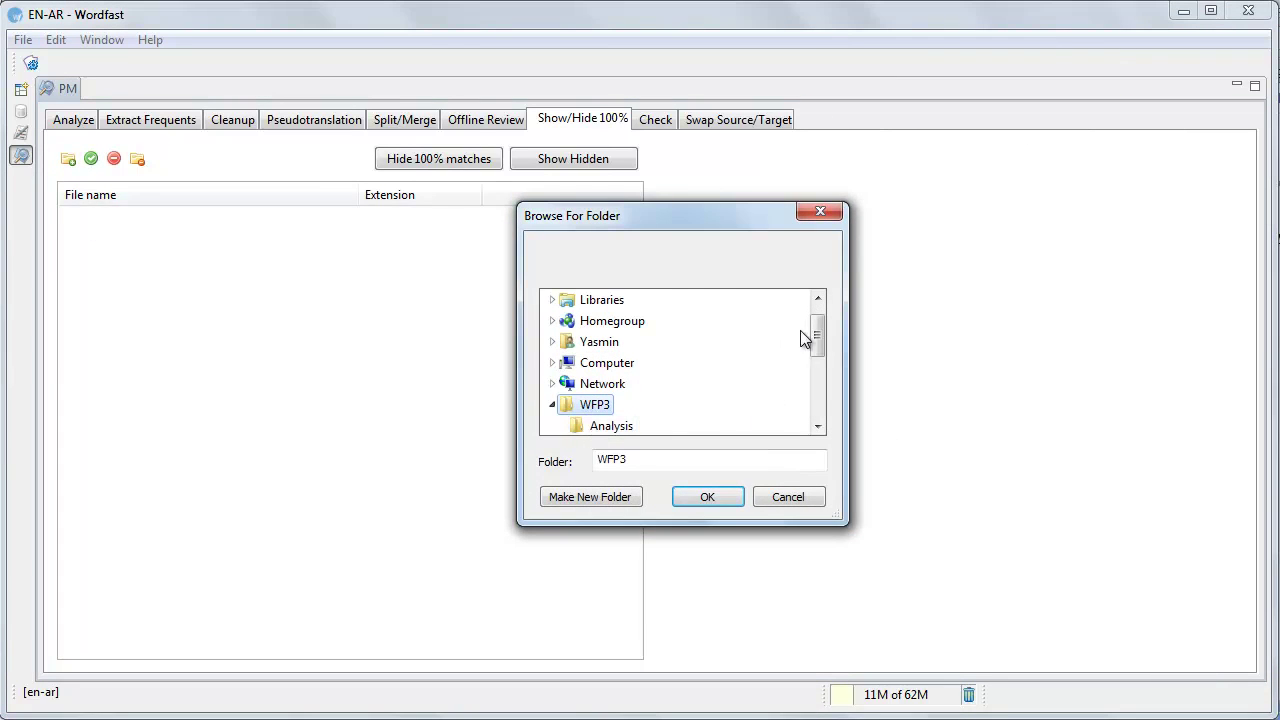
{"action": "left_click_drag", "start_coordinate": [818, 337], "coordinate": [821, 381]}
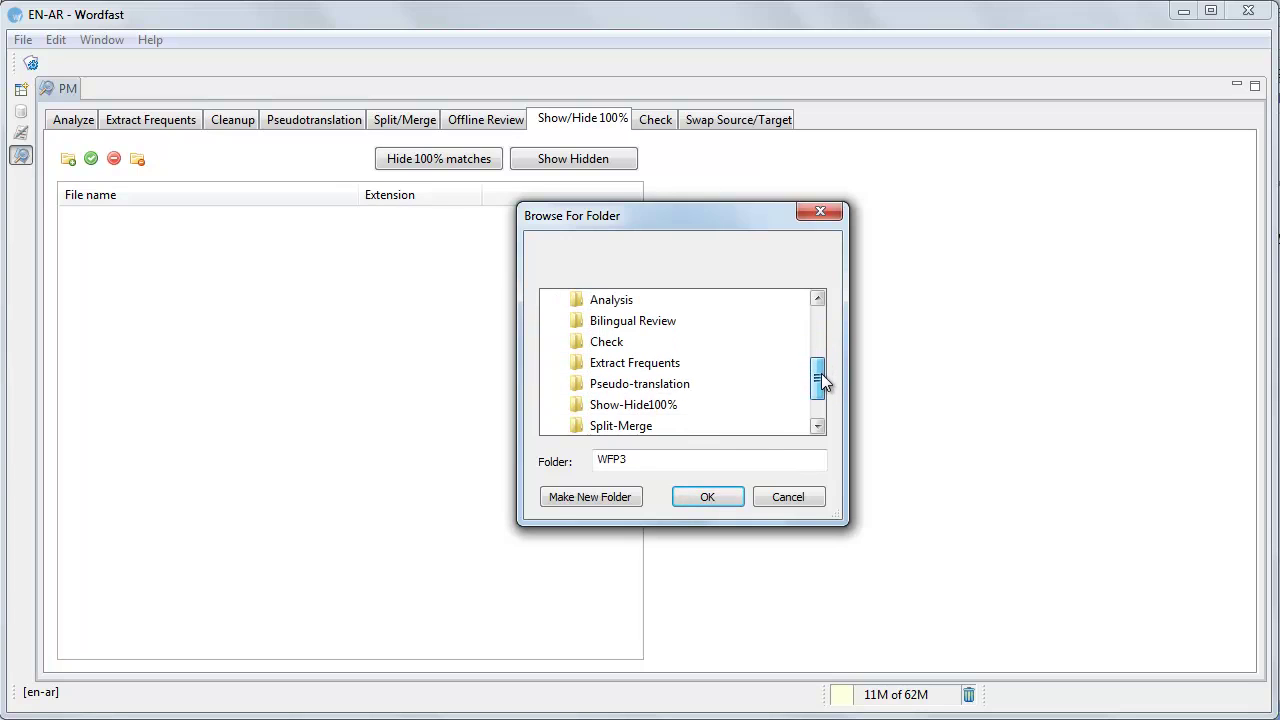
{"action": "left_click", "coordinate": [693, 408]}
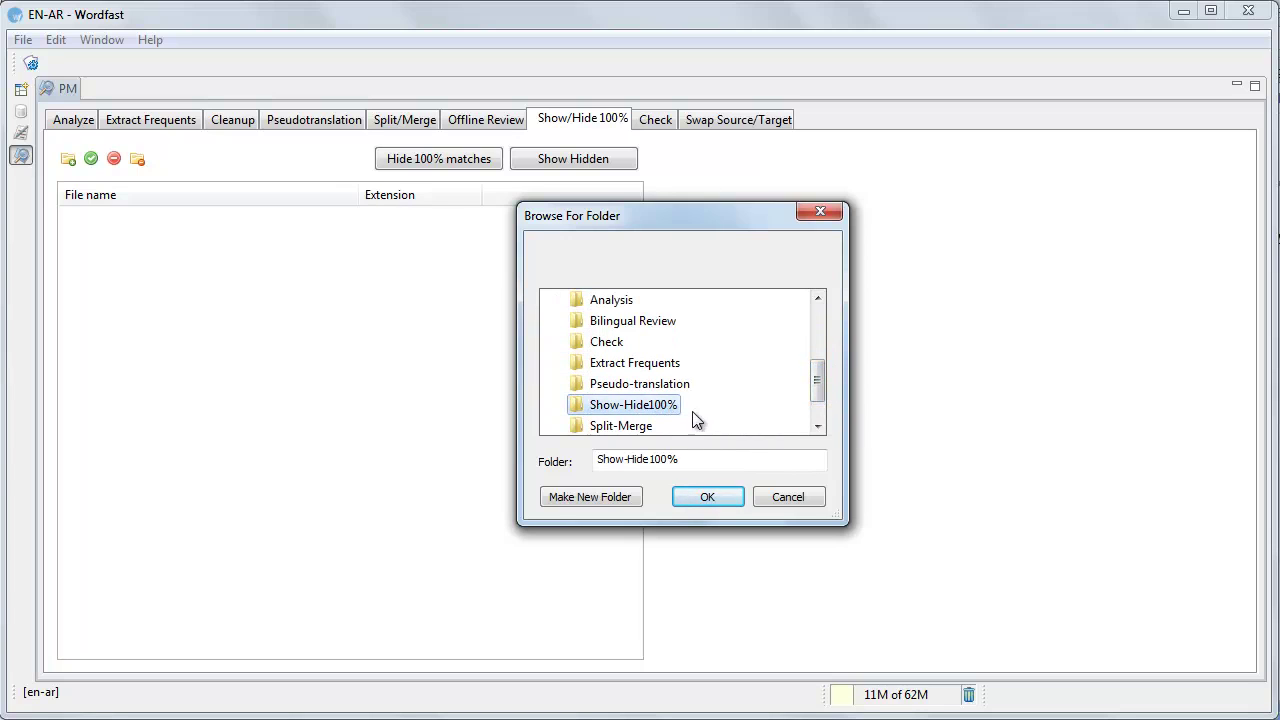
{"action": "left_click", "coordinate": [708, 497]}
{"action": "left_click", "coordinate": [71, 218]}
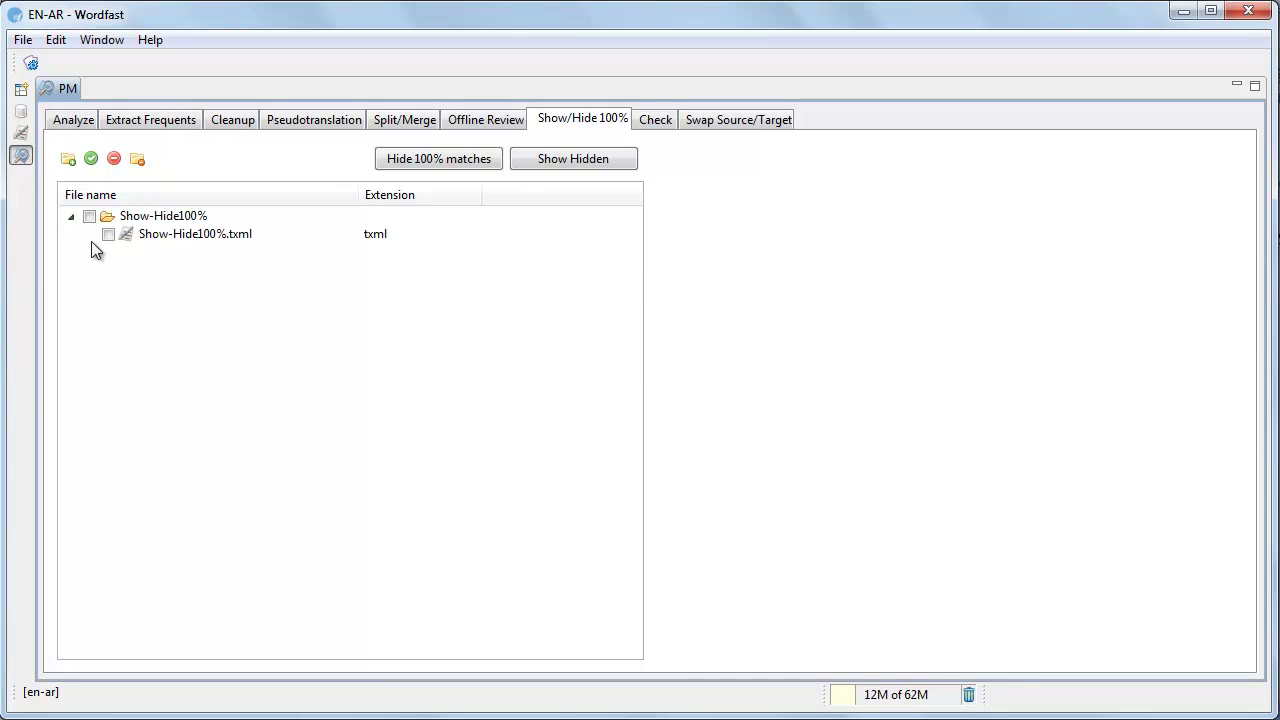
{"action": "left_click", "coordinate": [89, 216]}
{"action": "left_click", "coordinate": [459, 162]}
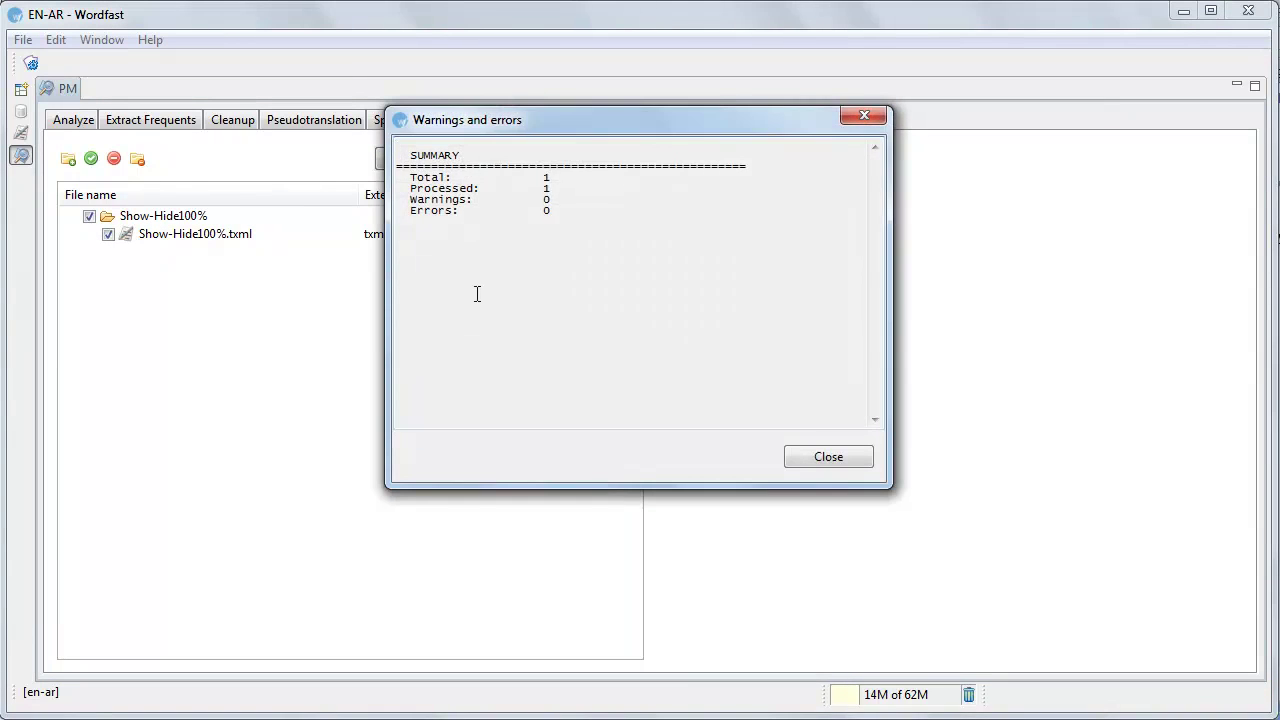
{"action": "left_click", "coordinate": [824, 456]}
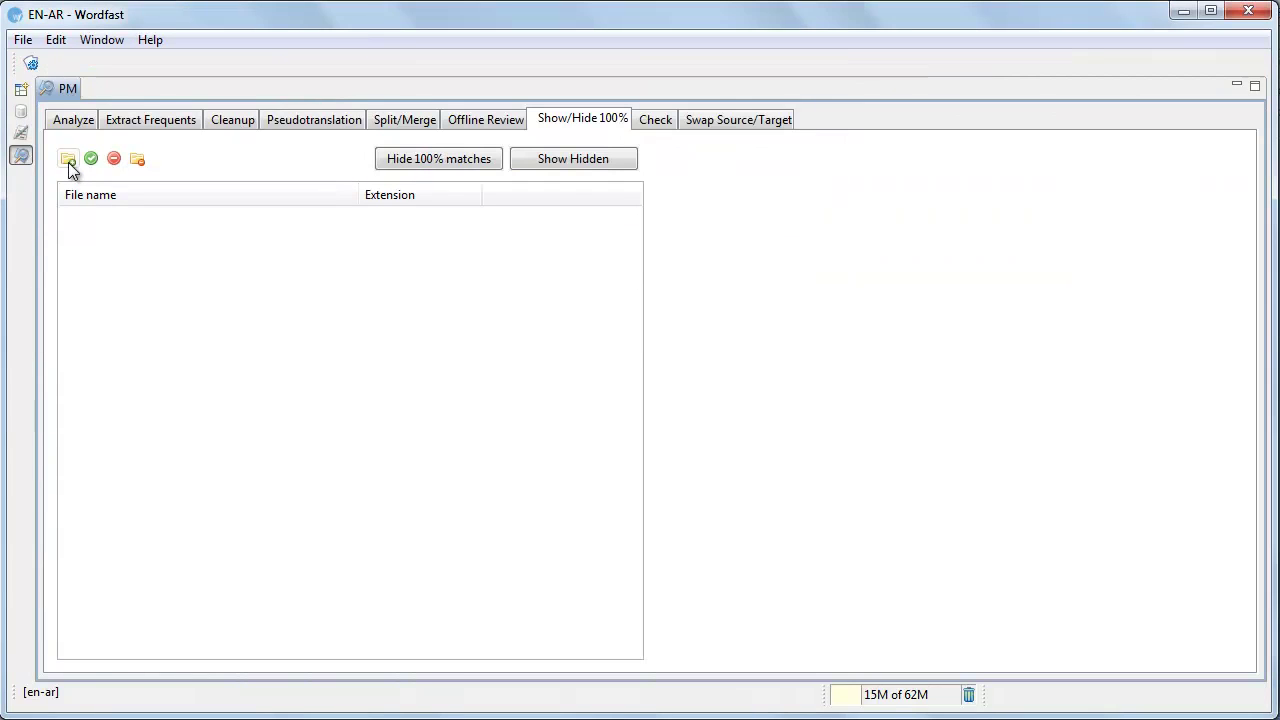
Restore the hidden 100% matches in Show-Hide100%.hidden.txml to all six segments
{"action": "left_click", "coordinate": [68, 159]}
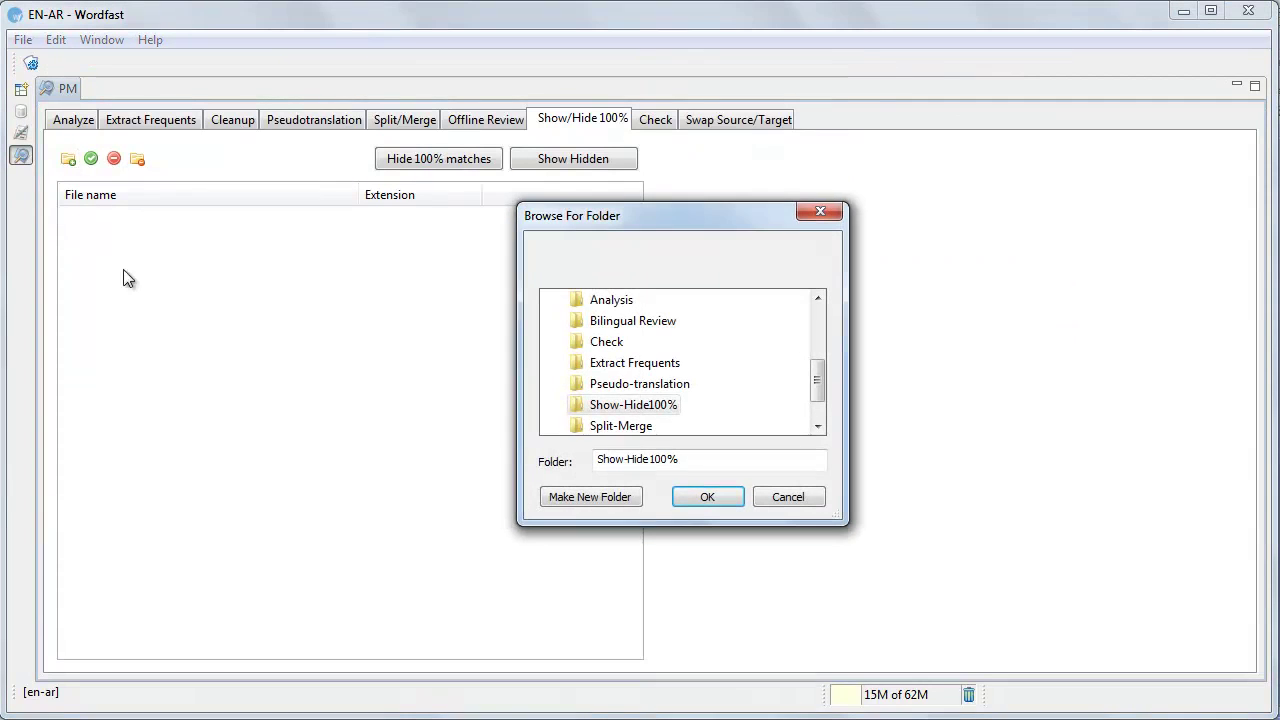
{"action": "left_click", "coordinate": [708, 497]}
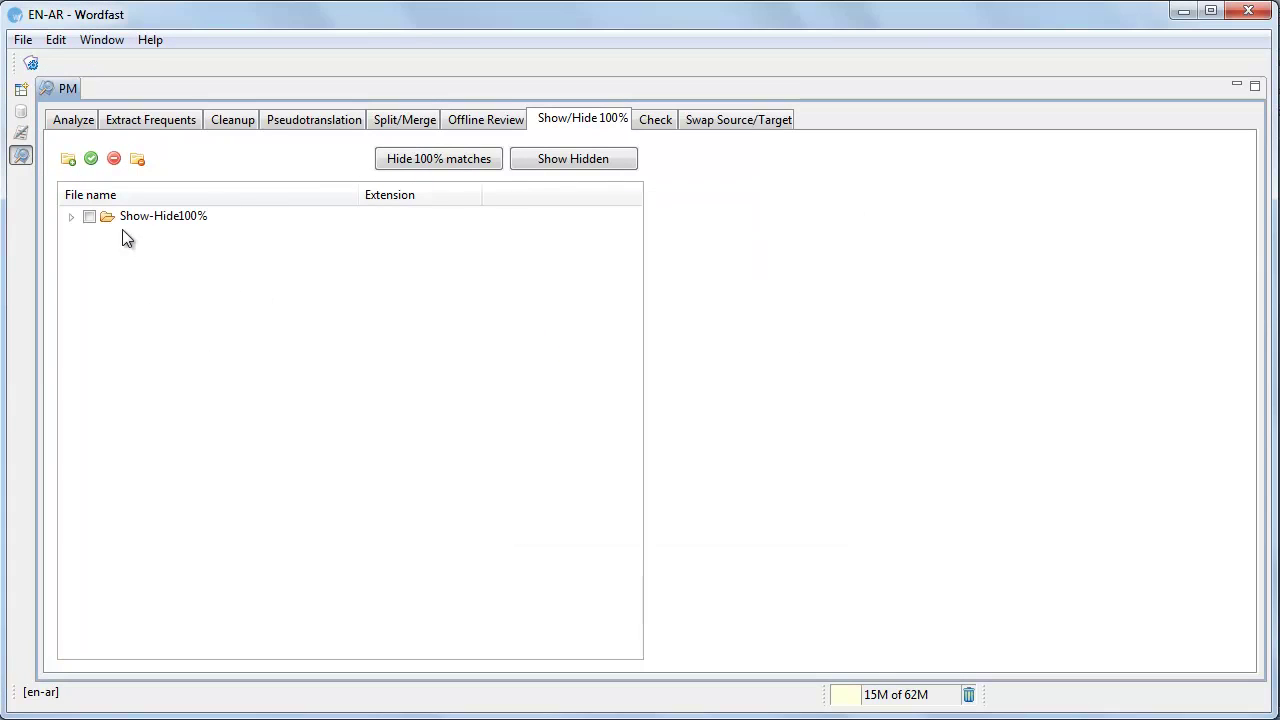
{"action": "left_click", "coordinate": [72, 217]}
{"action": "left_click", "coordinate": [89, 216]}
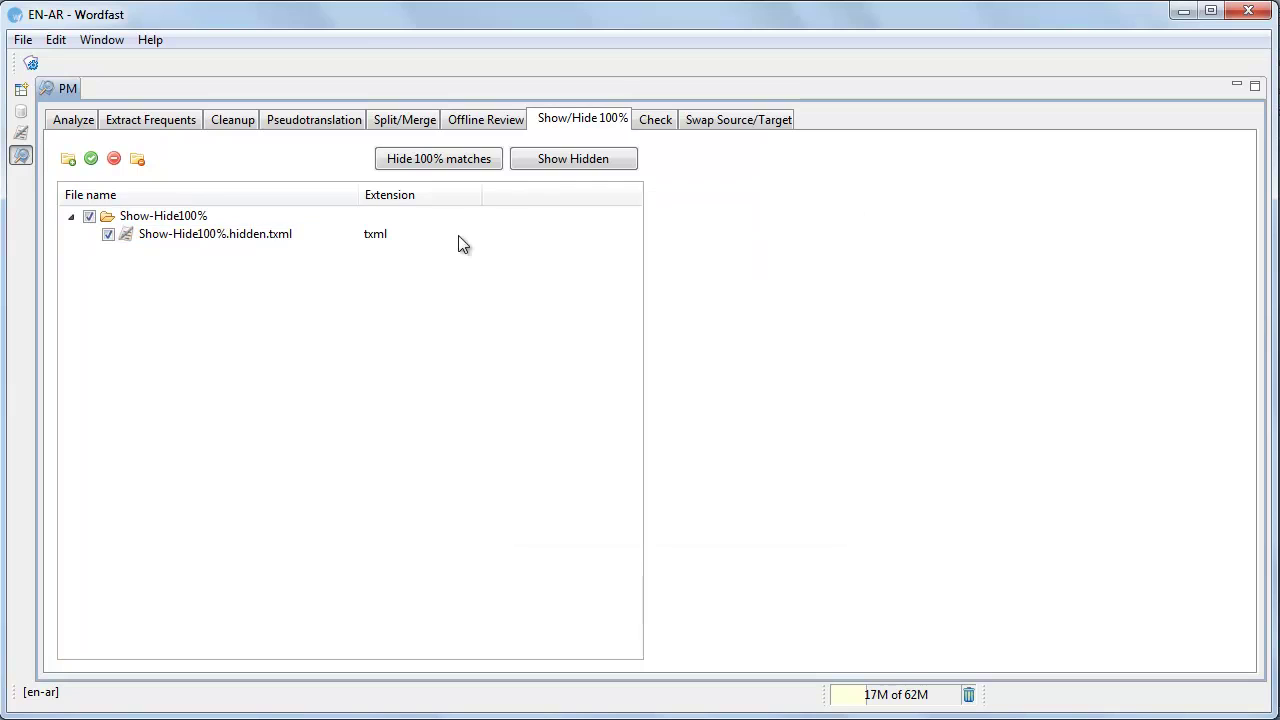
{"action": "left_click", "coordinate": [557, 159]}
{"action": "left_click", "coordinate": [793, 456]}
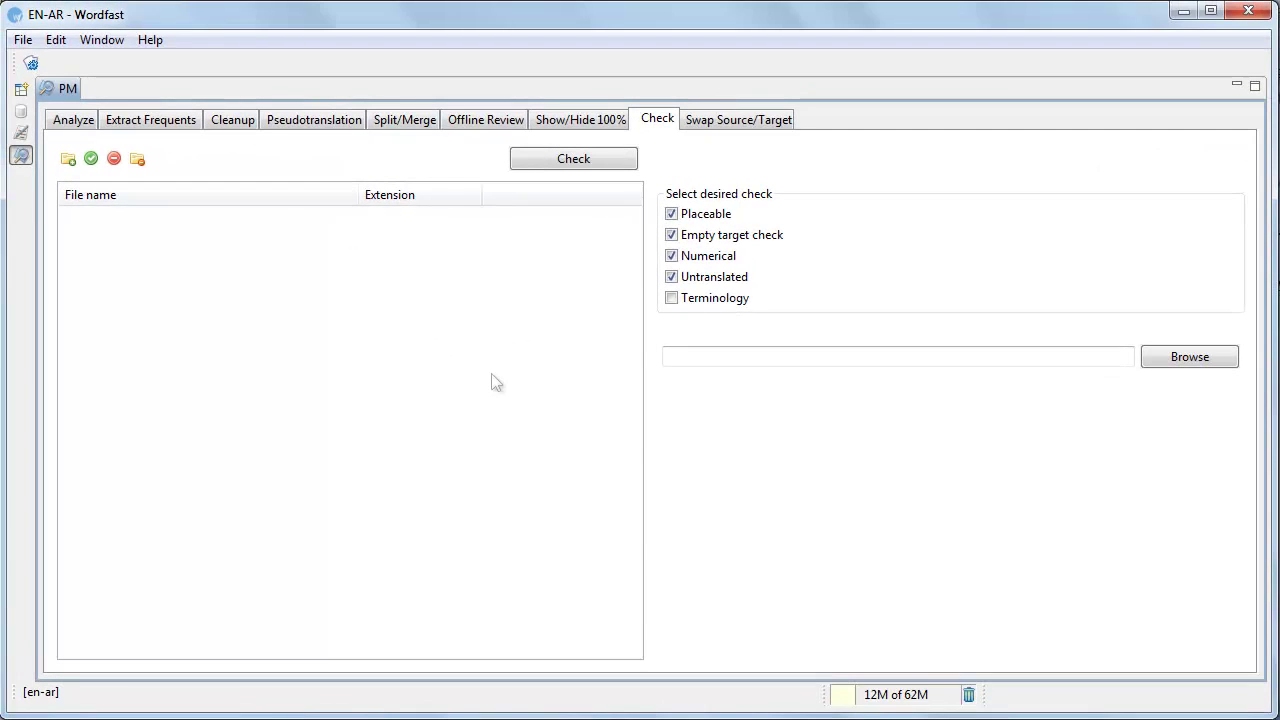
Batch-check the Check folder's TXML files with the default checks, producing a TransCheck report
{"action": "left_click", "coordinate": [66, 160]}
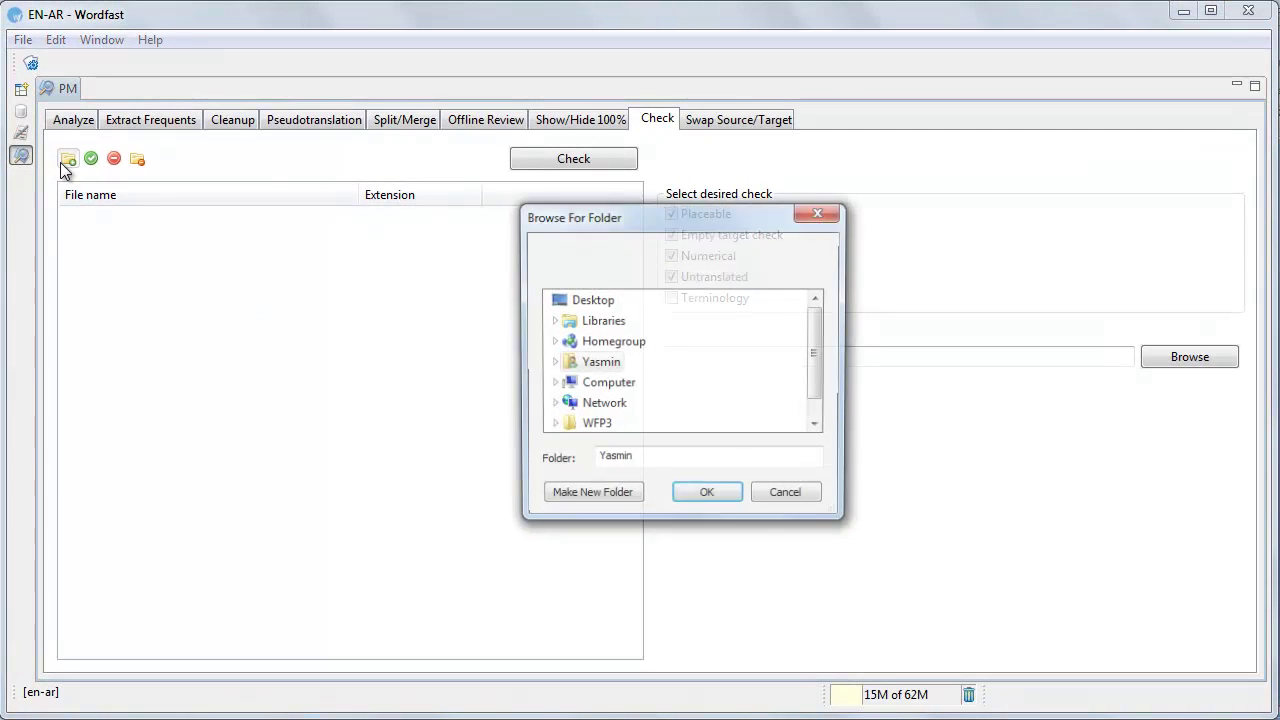
{"action": "left_click", "coordinate": [598, 425]}
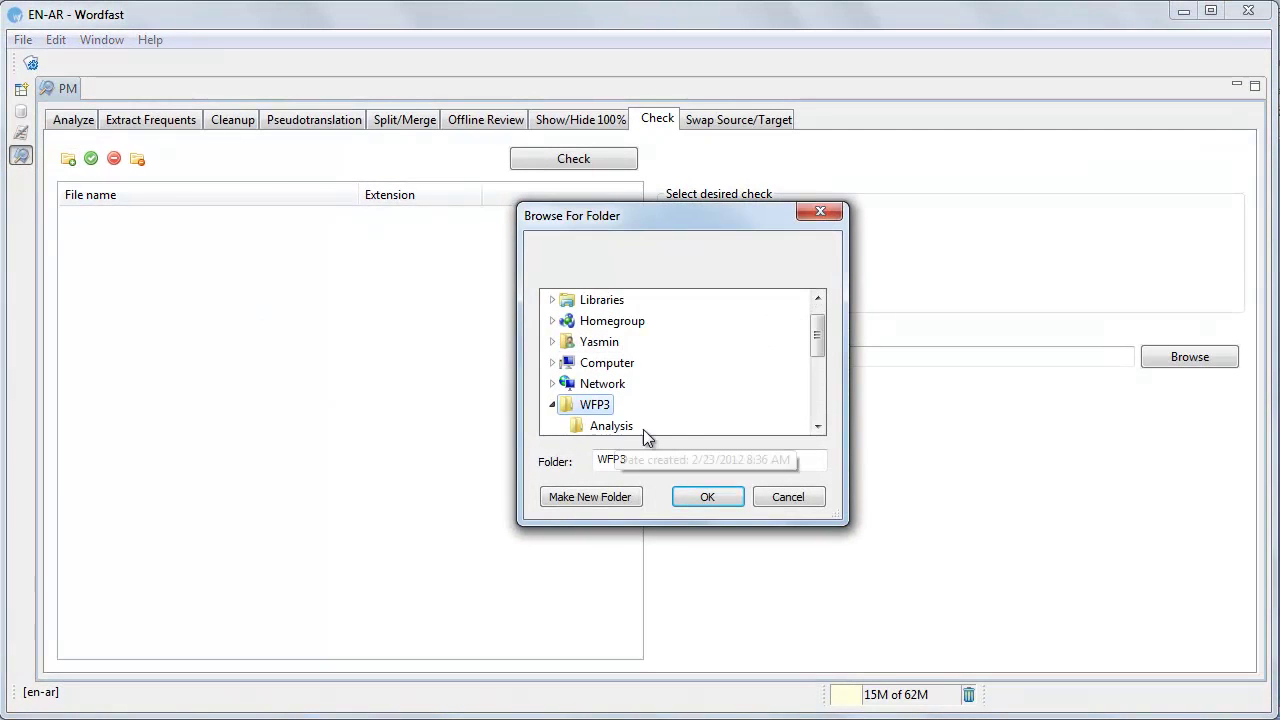
{"action": "left_click_drag", "start_coordinate": [818, 337], "coordinate": [820, 388]}
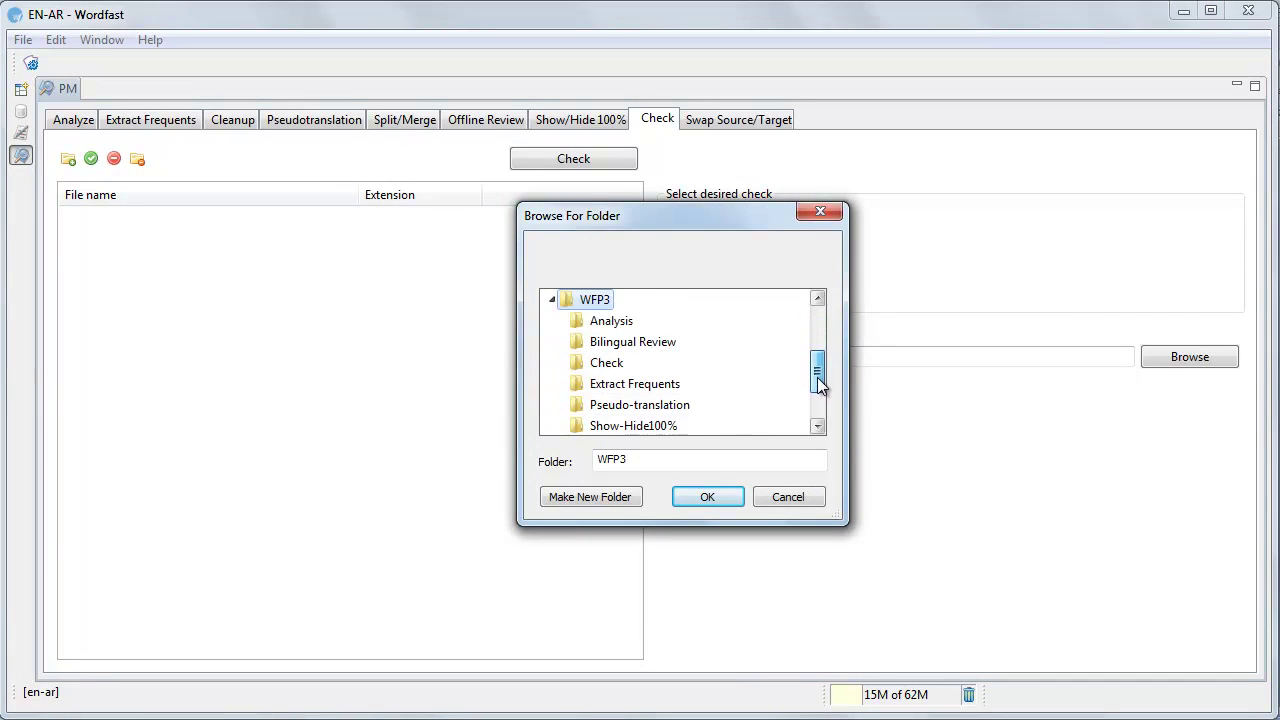
{"action": "left_click", "coordinate": [605, 363]}
{"action": "key", "text": "Return"}
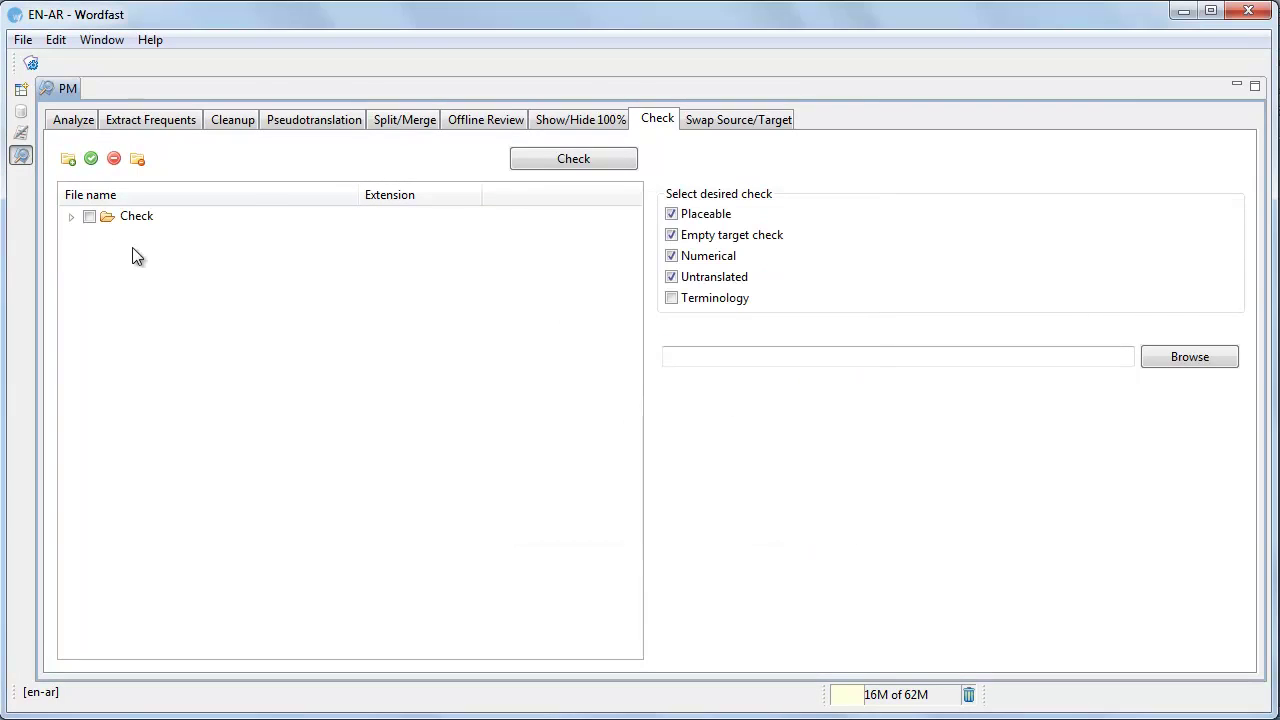
{"action": "left_click", "coordinate": [72, 216]}
{"action": "left_click", "coordinate": [573, 159]}
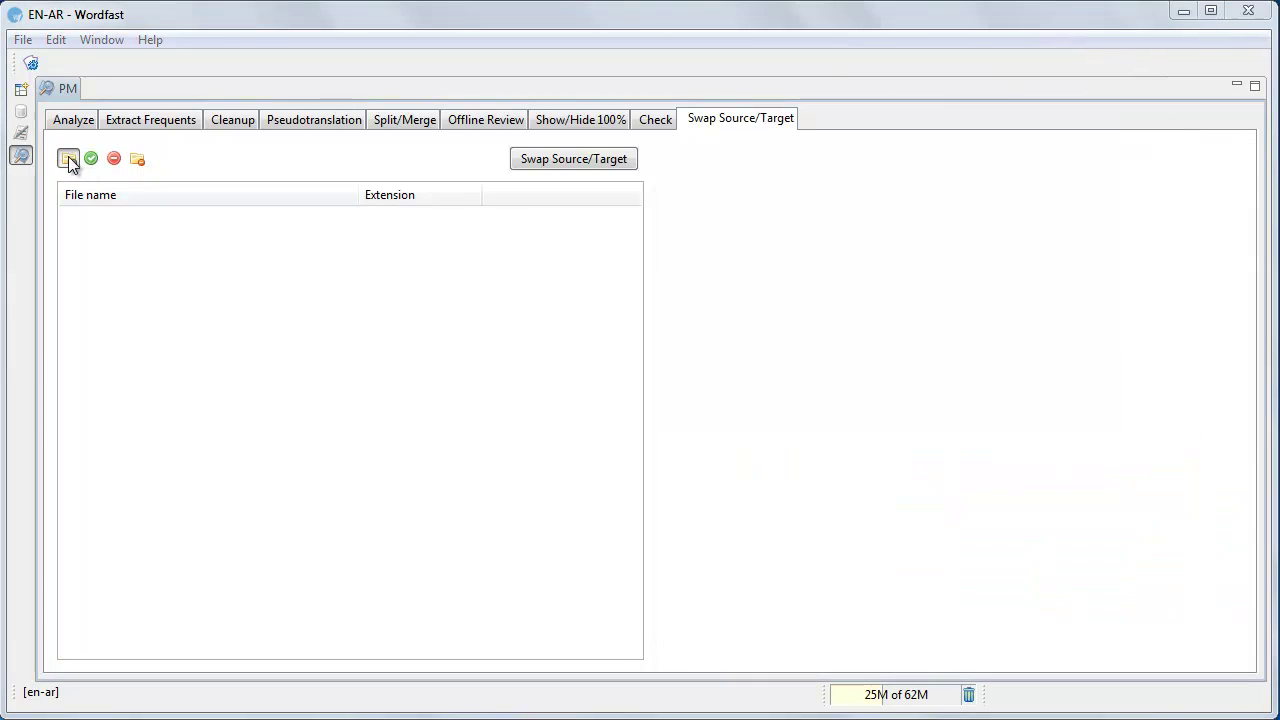
Reverse Swap.docx.txml from the Swap Source-Target folder into an Arabic-to-English file
{"action": "left_click", "coordinate": [68, 159]}
{"action": "left_click", "coordinate": [597, 425]}
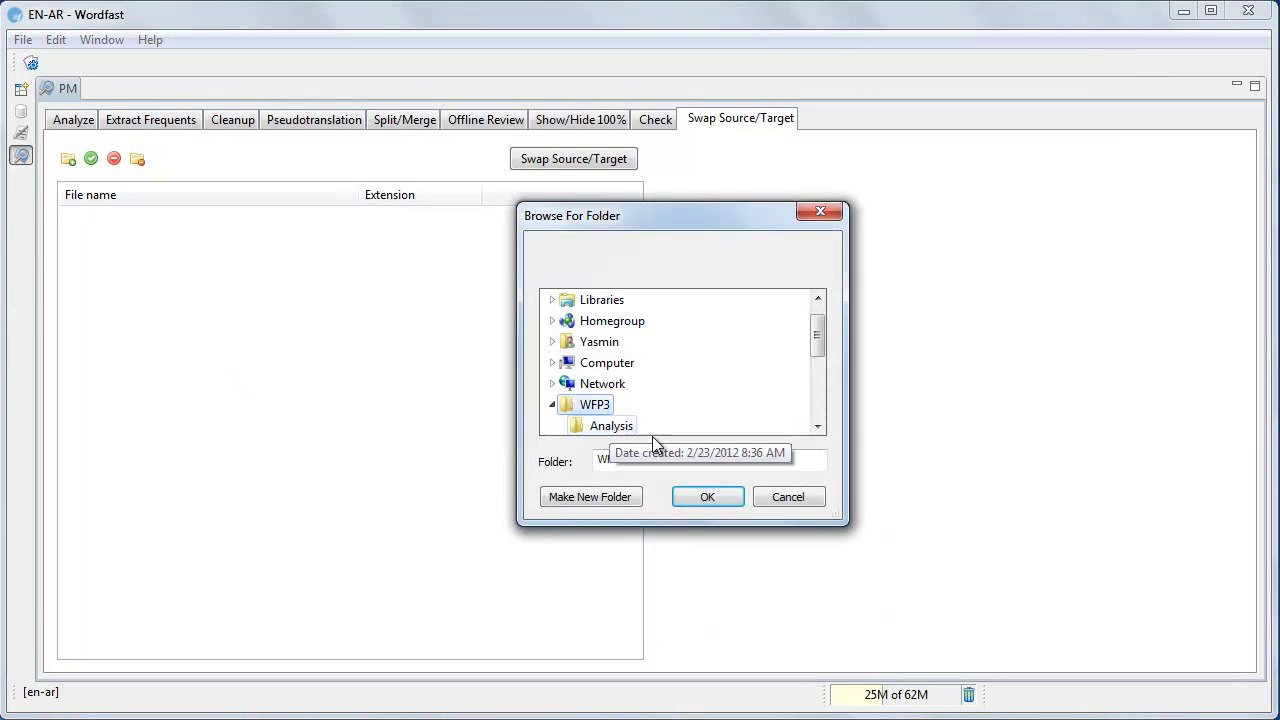
{"action": "left_click_drag", "start_coordinate": [814, 354], "coordinate": [821, 400]}
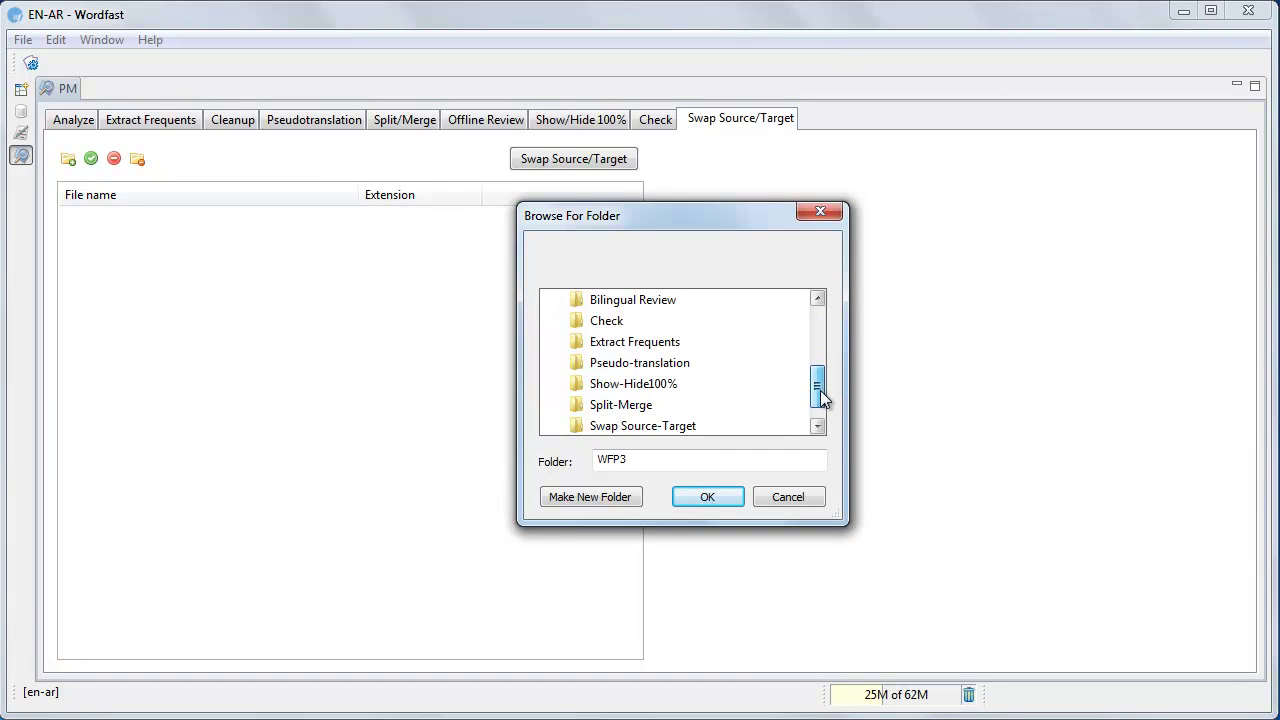
{"action": "left_click", "coordinate": [680, 405]}
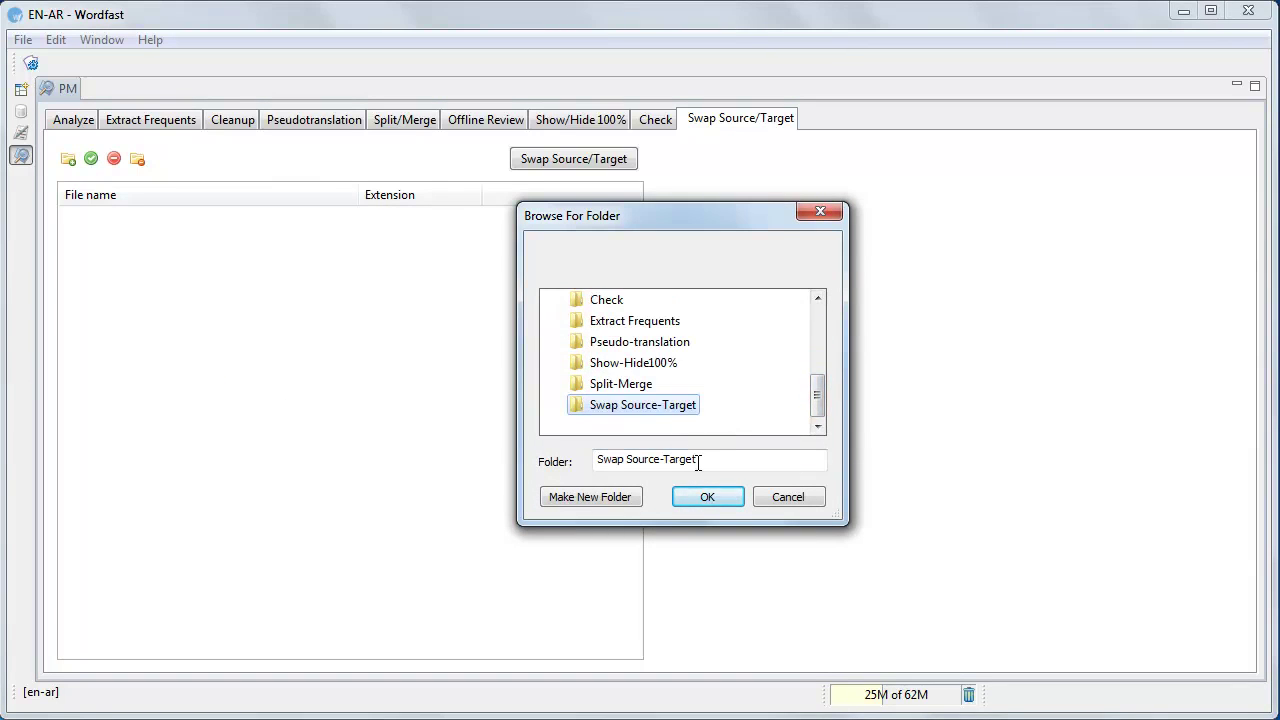
{"action": "left_click", "coordinate": [714, 510]}
{"action": "left_click", "coordinate": [89, 216]}
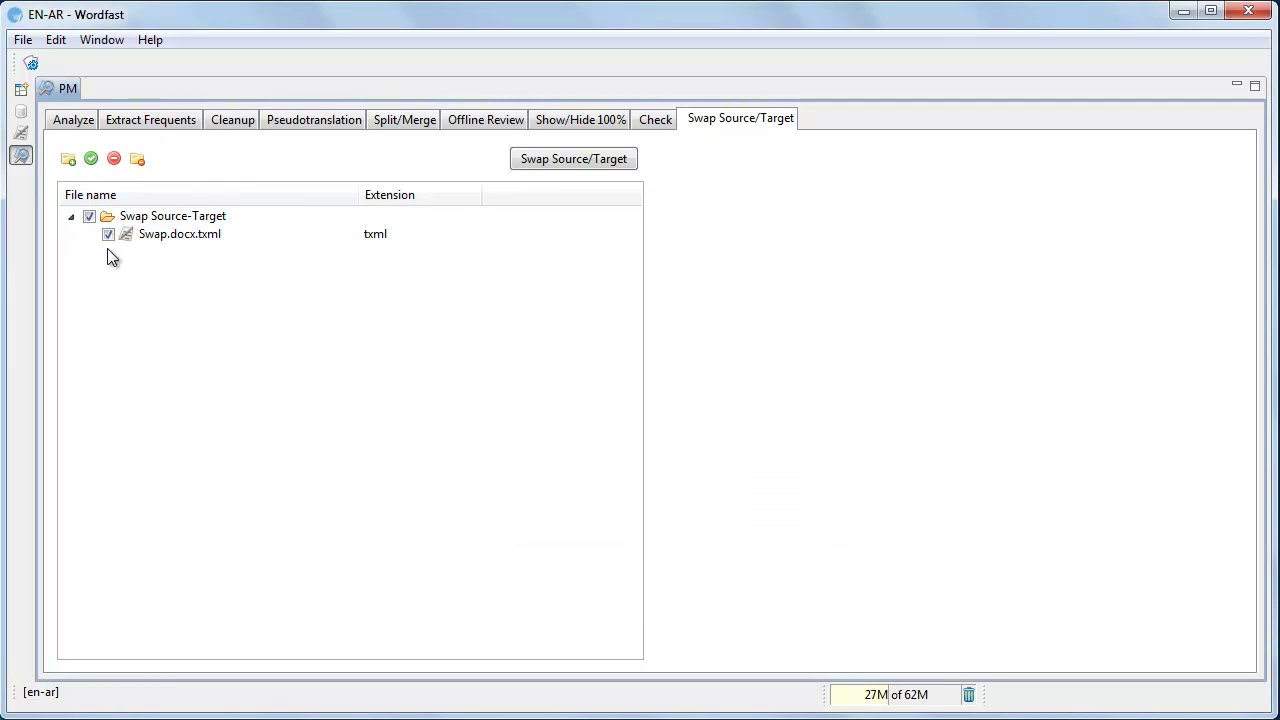
{"action": "left_click", "coordinate": [563, 160]}
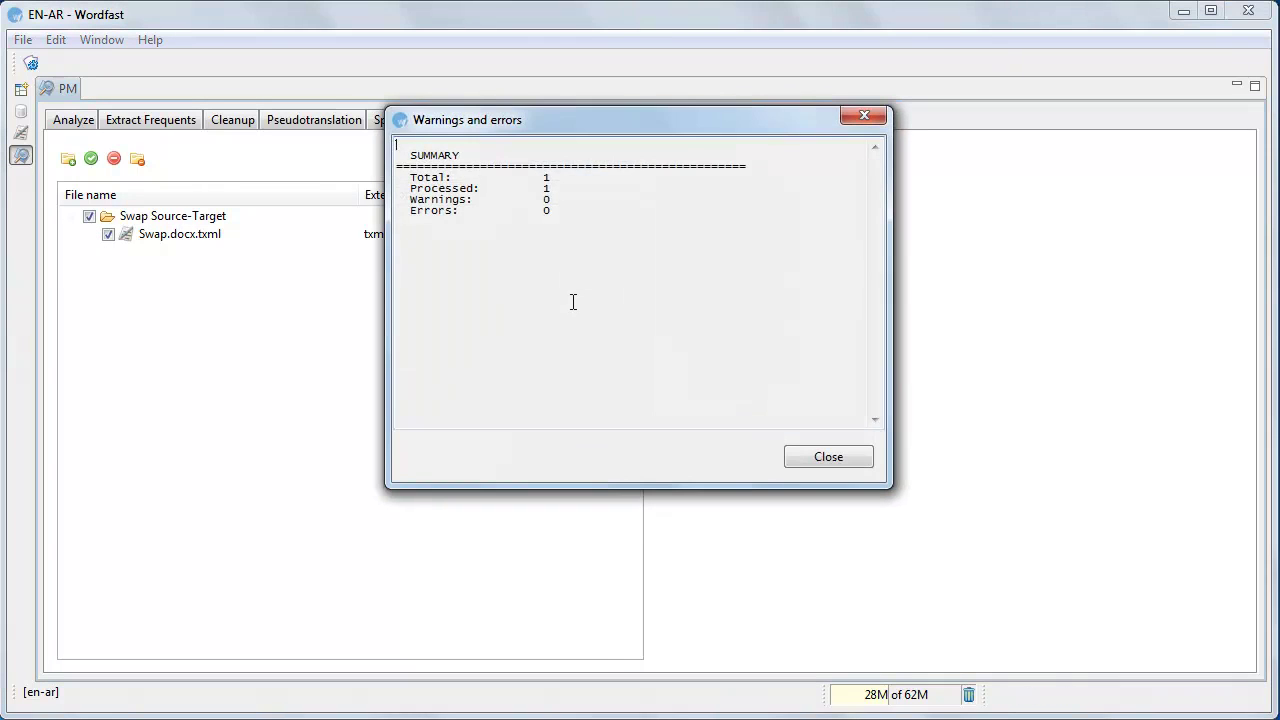
{"action": "left_click", "coordinate": [810, 457]}
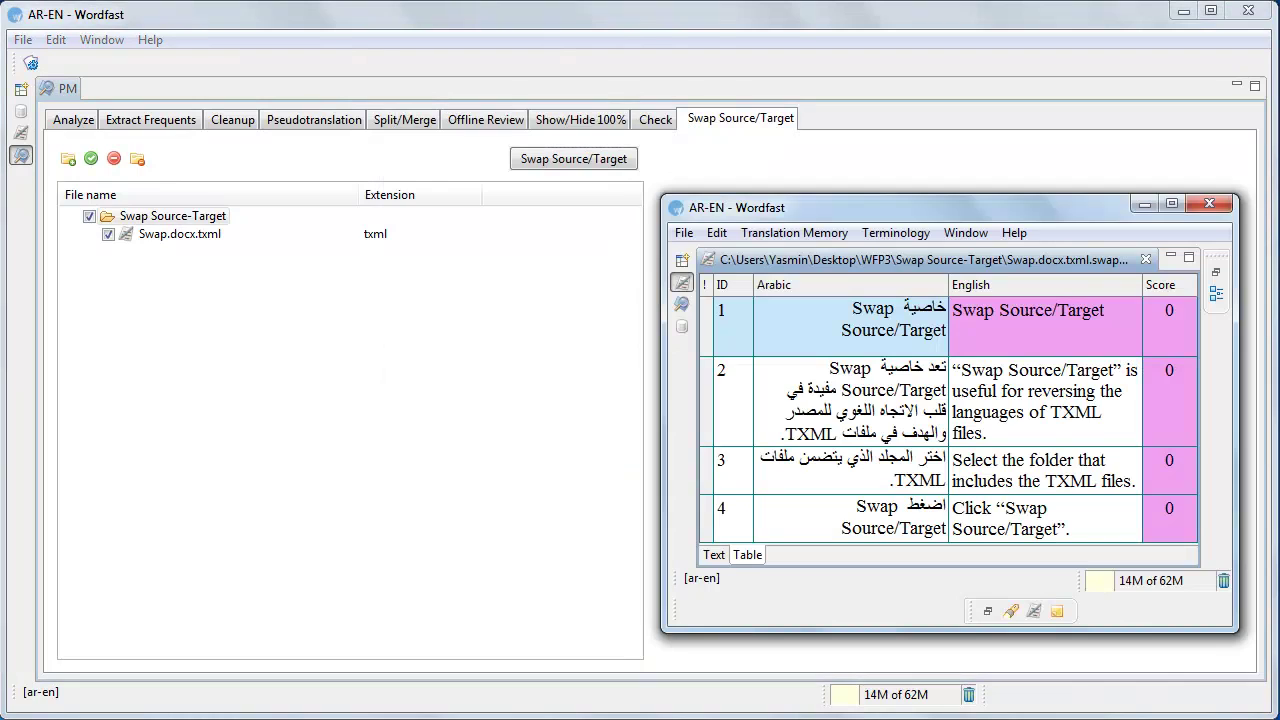